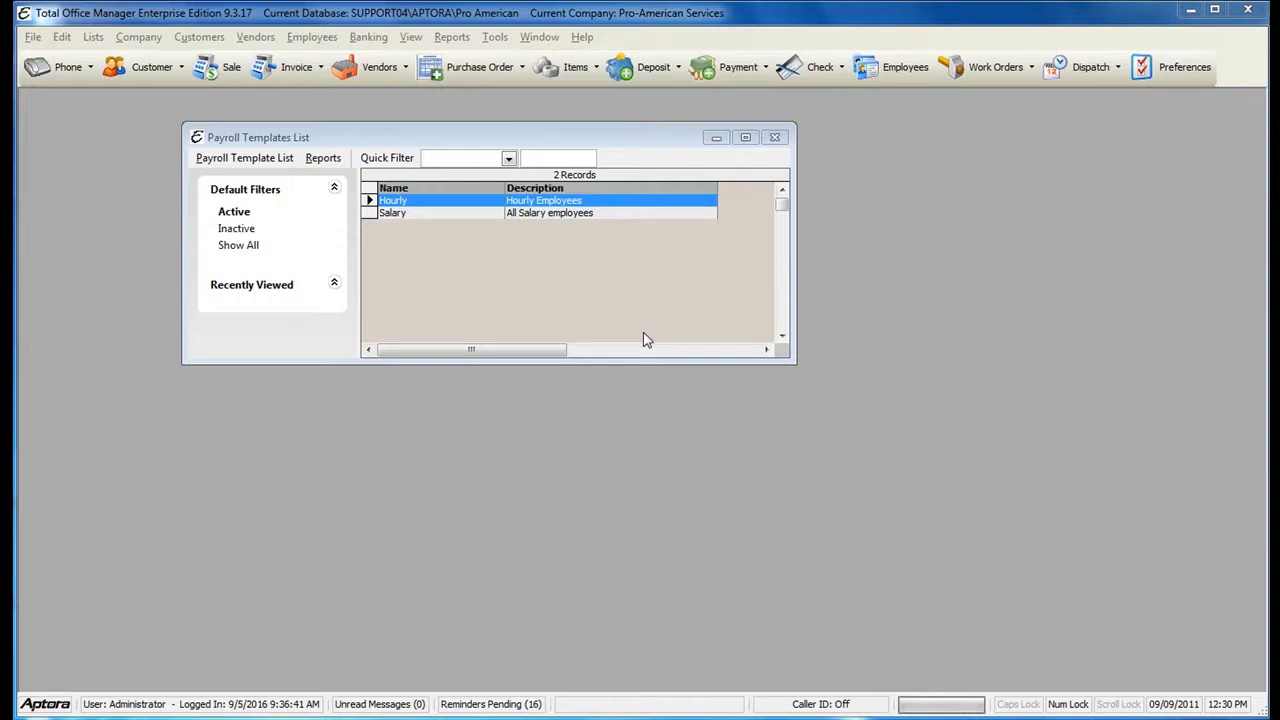
- Open the Payroll Template List from the Employees menu and start a new payroll template
{"action": "left_click", "coordinate": [316, 40]}
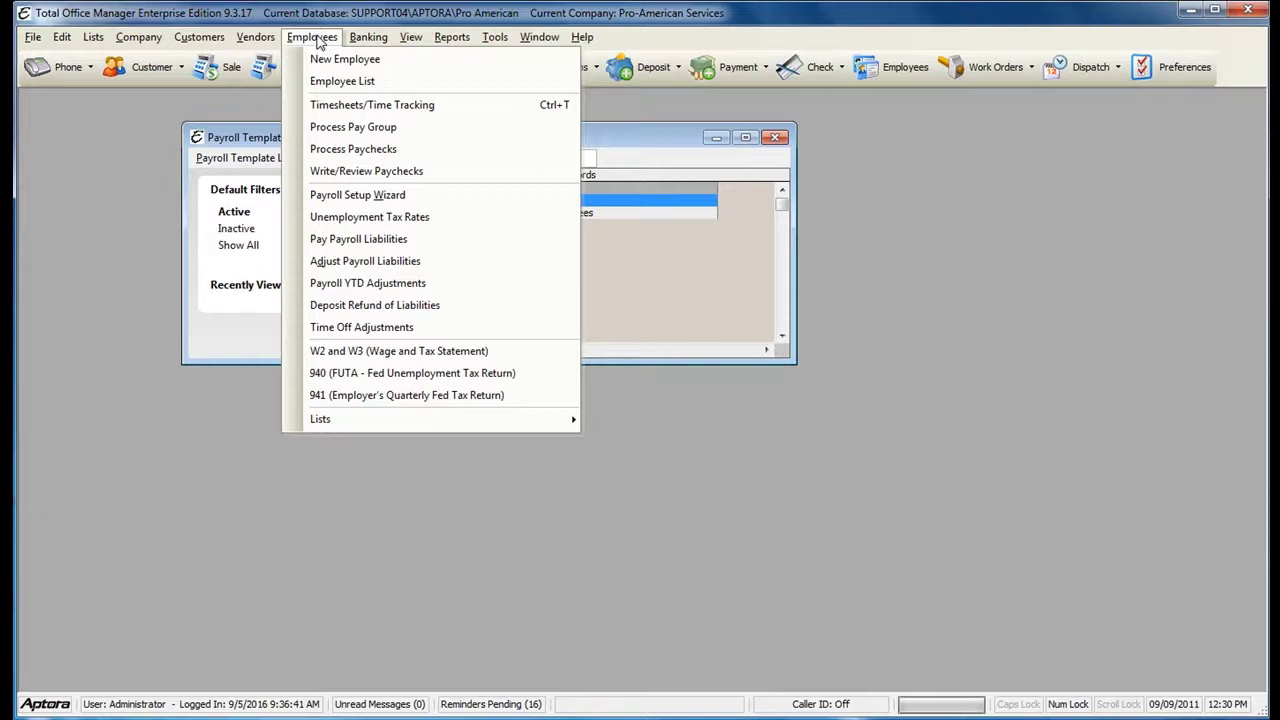
{"action": "mouse_move", "coordinate": [333, 428]}
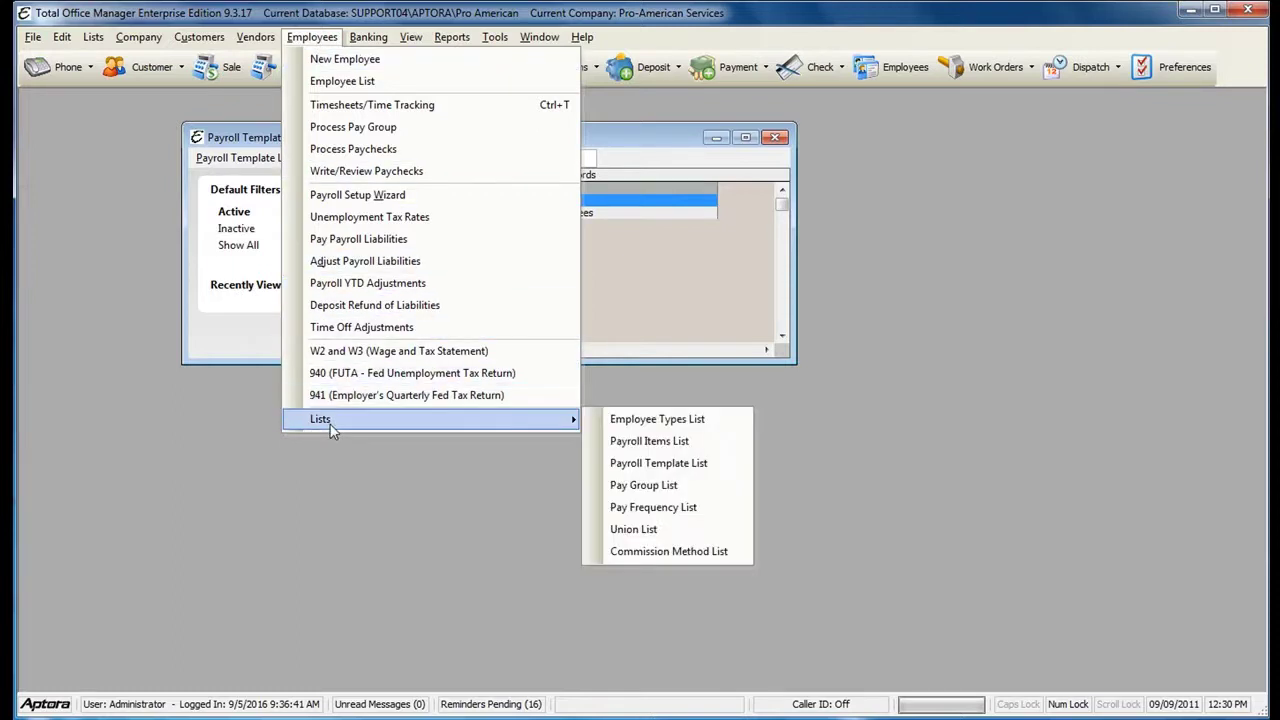
{"action": "left_click", "coordinate": [680, 466]}
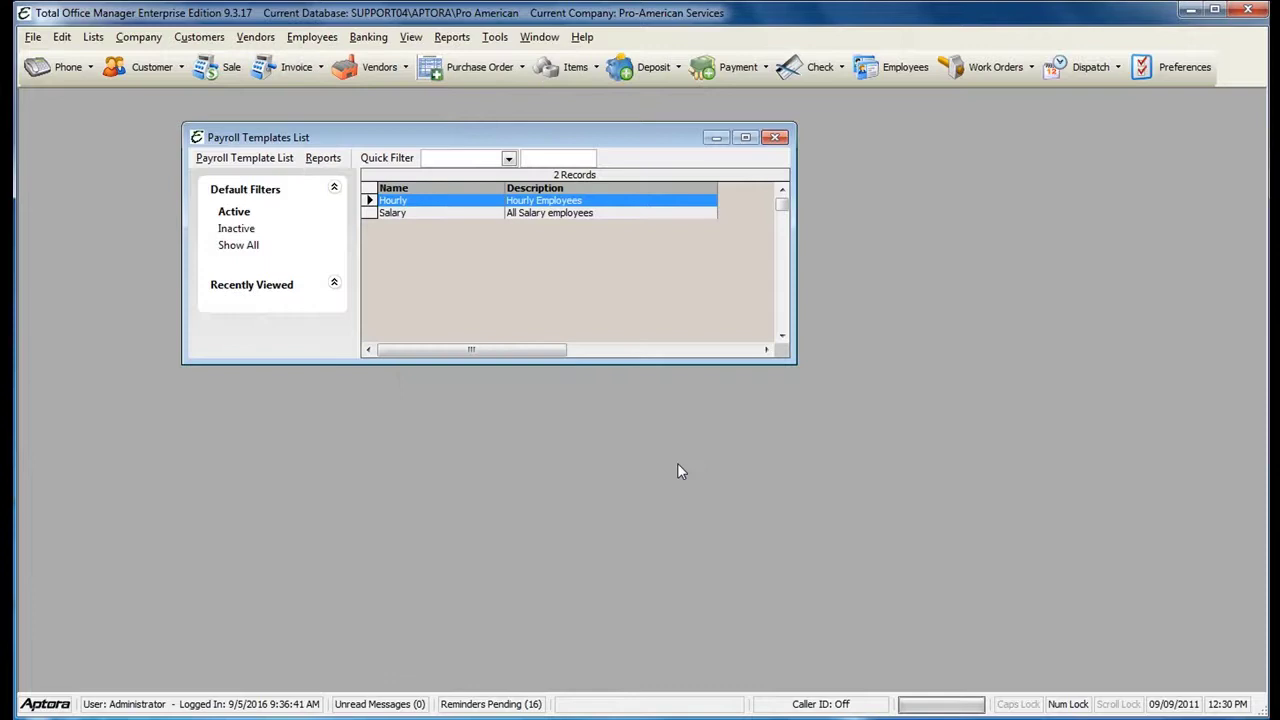
{"action": "right_click", "coordinate": [455, 239]}
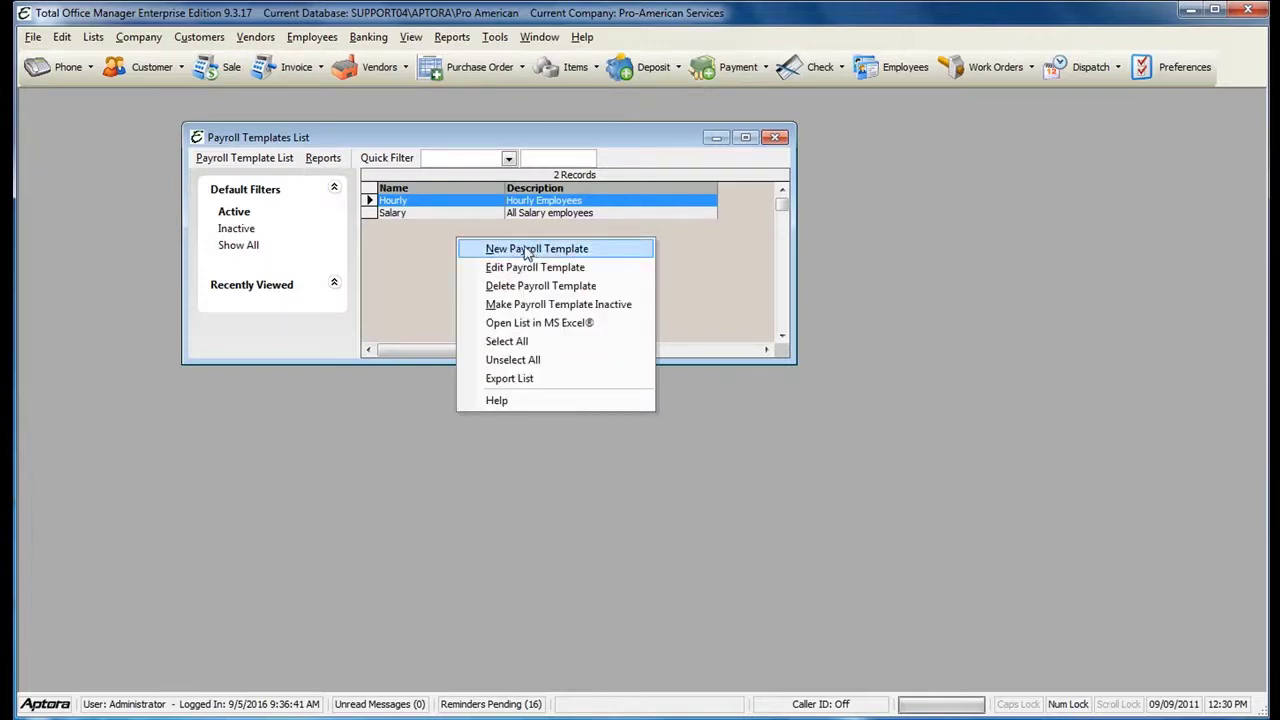
{"action": "left_click", "coordinate": [530, 252]}
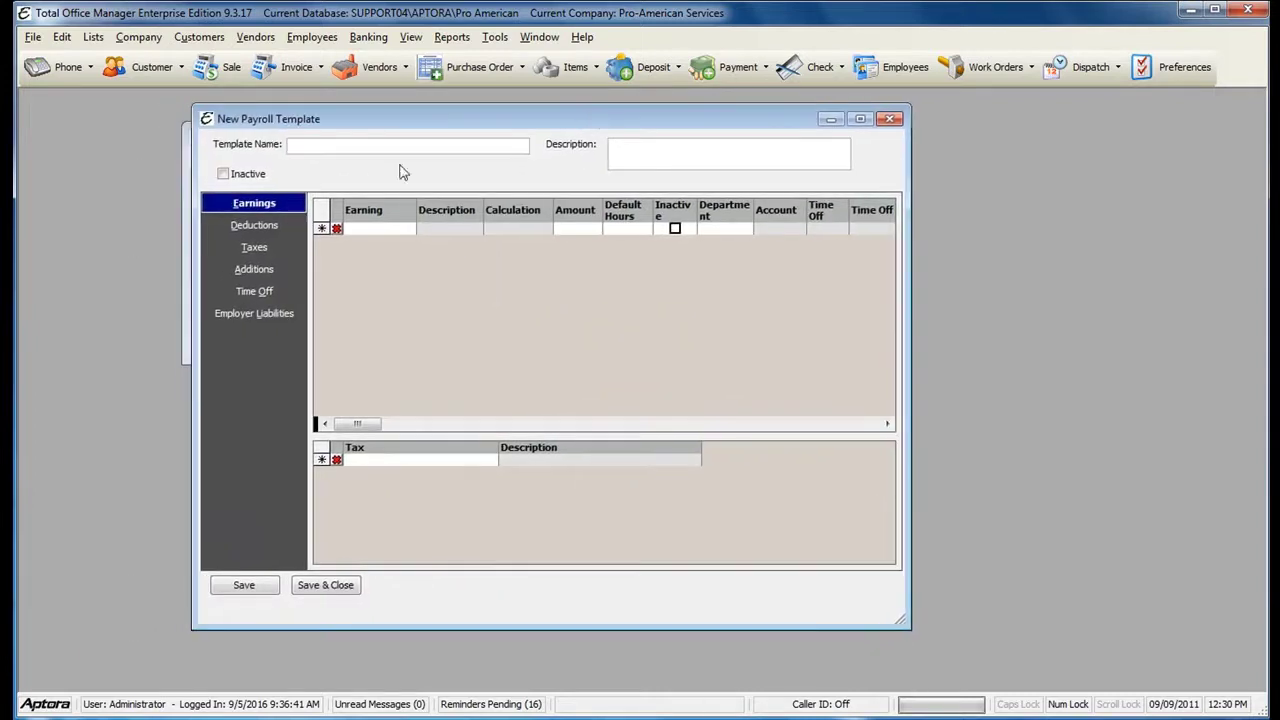
- Enter 'All Payroll Items' as the template name
{"action": "left_click", "coordinate": [341, 149]}
{"action": "type", "text": "All Payroll Items"}
{"action": "left_click_drag", "start_coordinate": [335, 120], "coordinate": [355, 112]}
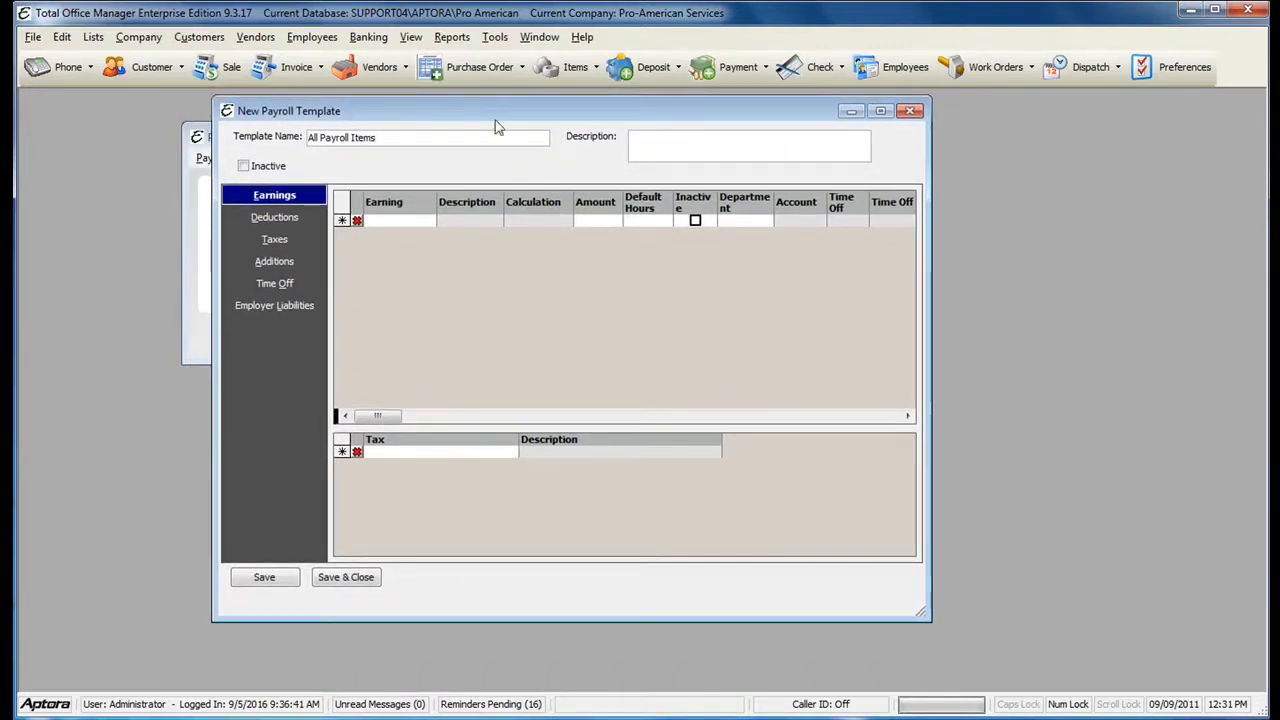
- Widen the Earning column and add Bonus and Holiday as earnings
{"action": "left_click", "coordinate": [383, 220]}
{"action": "left_click_drag", "start_coordinate": [437, 197], "coordinate": [464, 197]}
{"action": "left_click", "coordinate": [456, 221]}
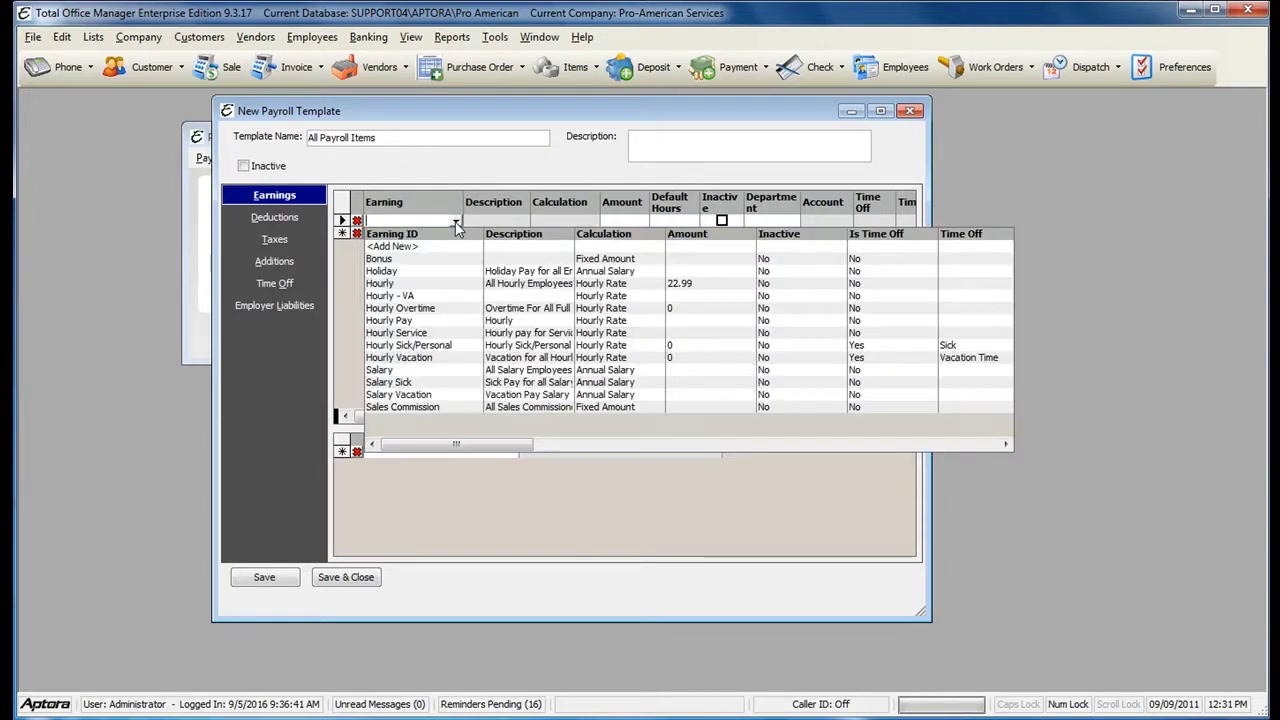
{"action": "left_click", "coordinate": [436, 255]}
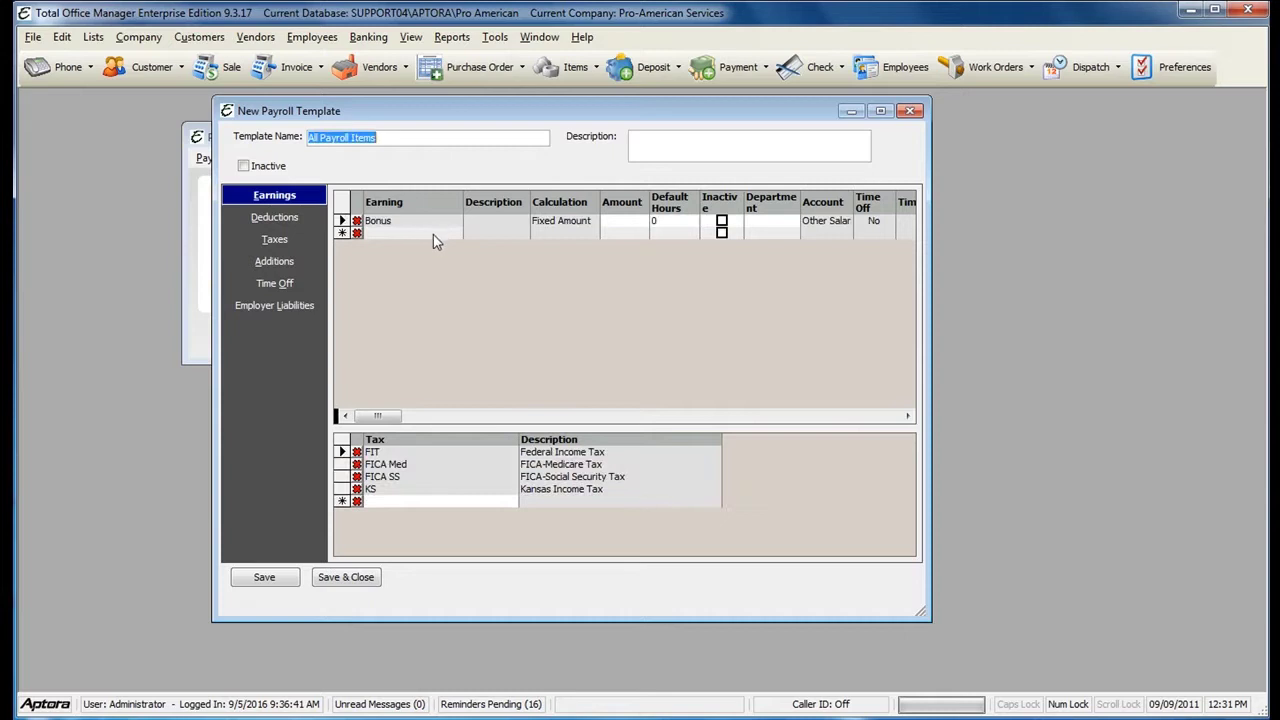
{"action": "left_click", "coordinate": [434, 233]}
{"action": "left_click", "coordinate": [458, 231]}
{"action": "left_click", "coordinate": [435, 285]}
- Add Hourly, Hourly Overtime and Hourly Pay earnings to the template
{"action": "left_click", "coordinate": [434, 246]}
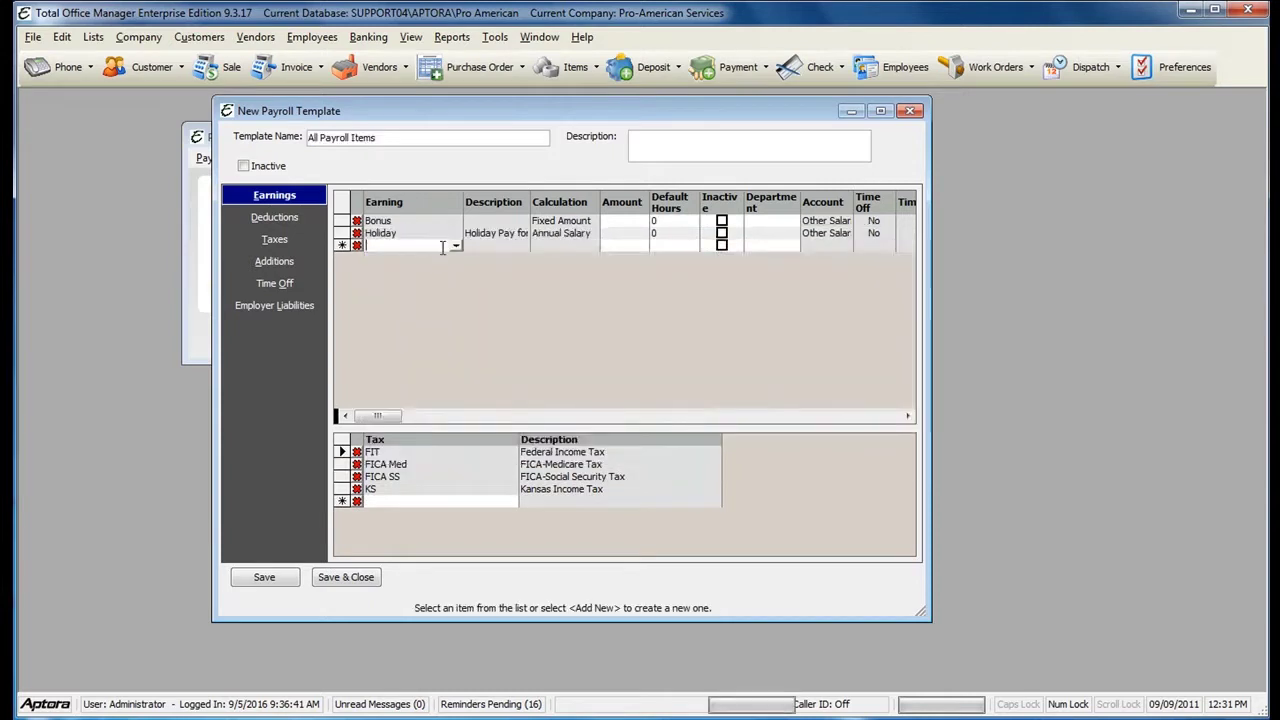
{"action": "left_click", "coordinate": [456, 245]}
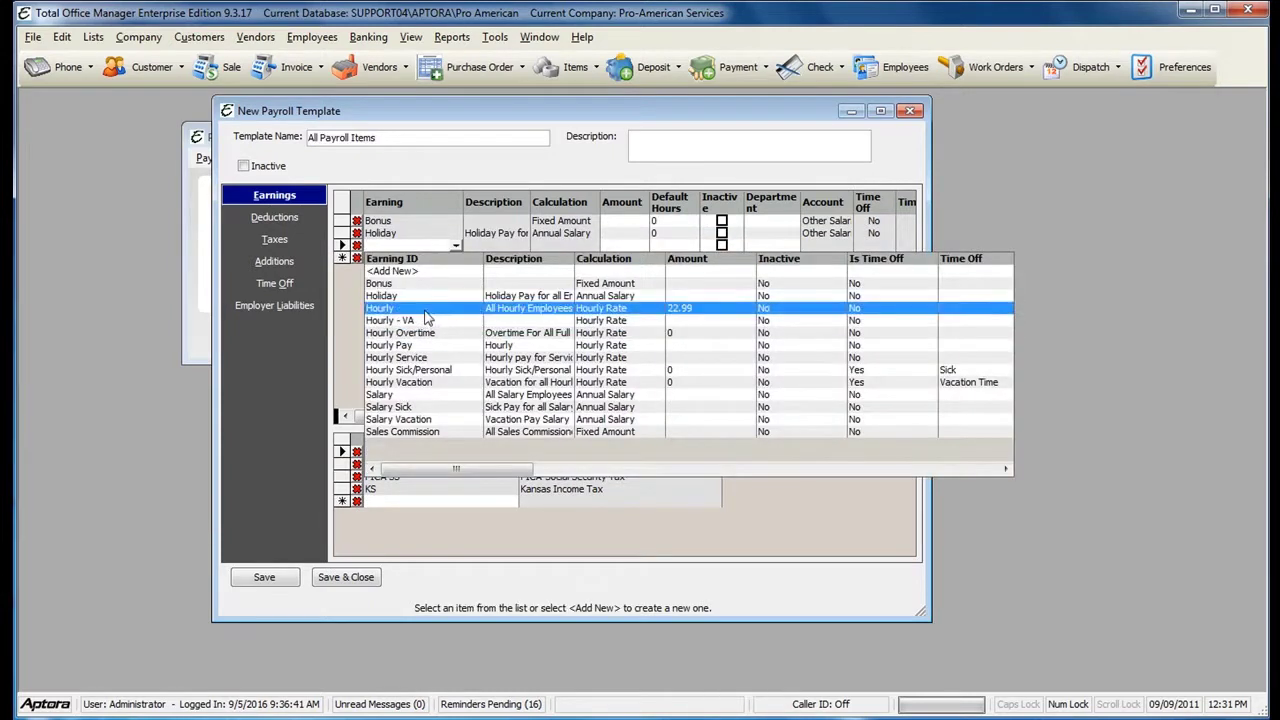
{"action": "left_click", "coordinate": [428, 308]}
{"action": "left_click", "coordinate": [456, 260]}
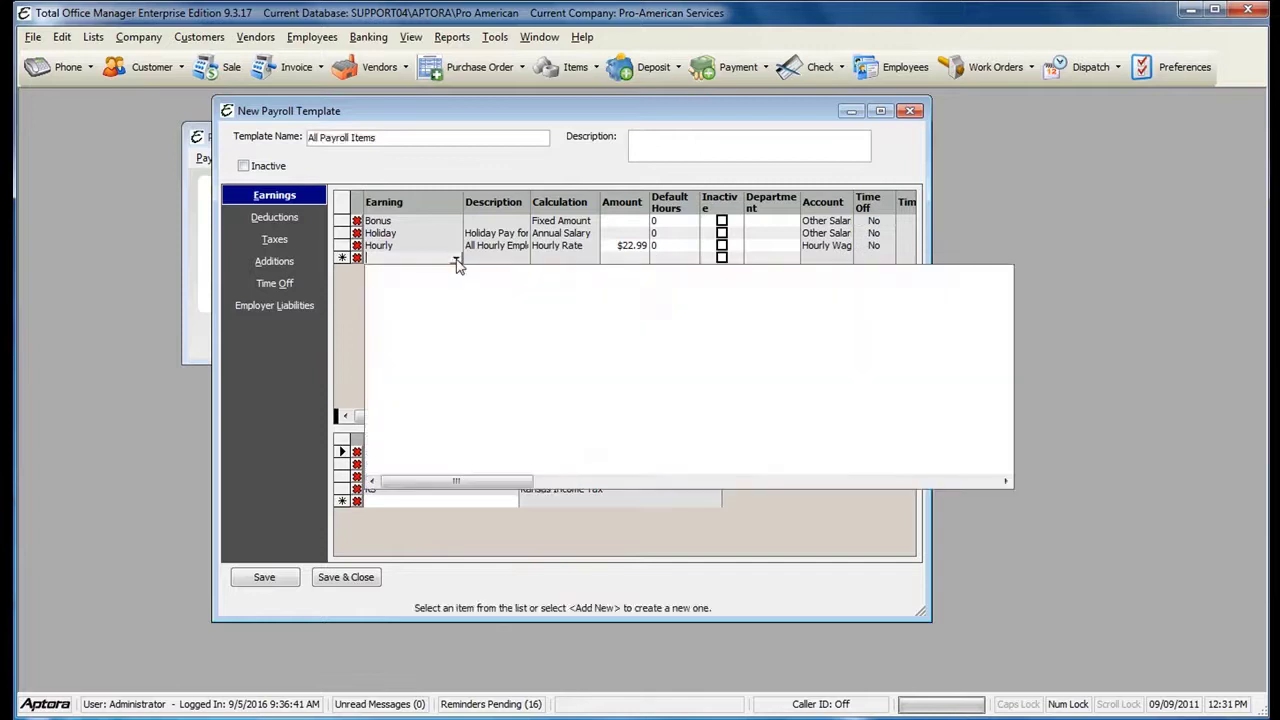
{"action": "left_click", "coordinate": [430, 343]}
{"action": "left_click", "coordinate": [434, 270]}
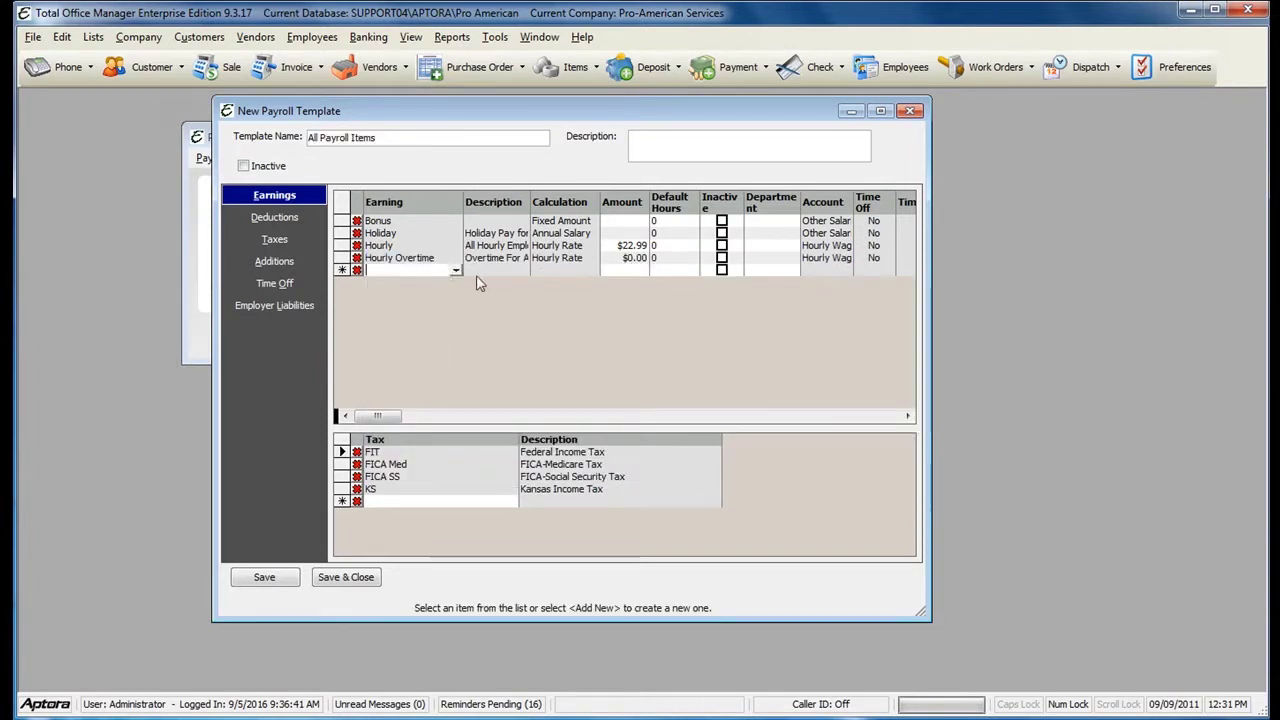
{"action": "left_click", "coordinate": [456, 269]}
{"action": "left_click", "coordinate": [431, 374]}
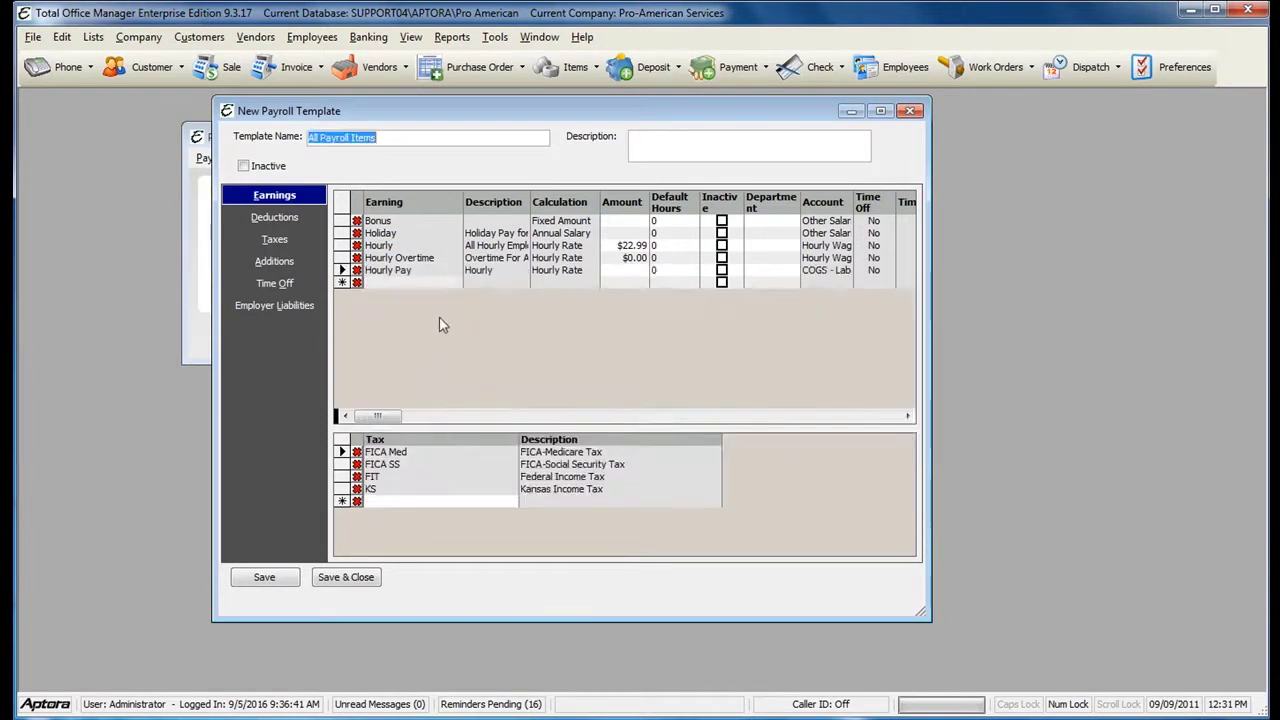
{"action": "left_click", "coordinate": [270, 217]}
- Add Employee Health, Dental and Vision Insurance and 401 K deductions, then view Taxes
{"action": "left_click", "coordinate": [412, 221]}
{"action": "left_click", "coordinate": [430, 221]}
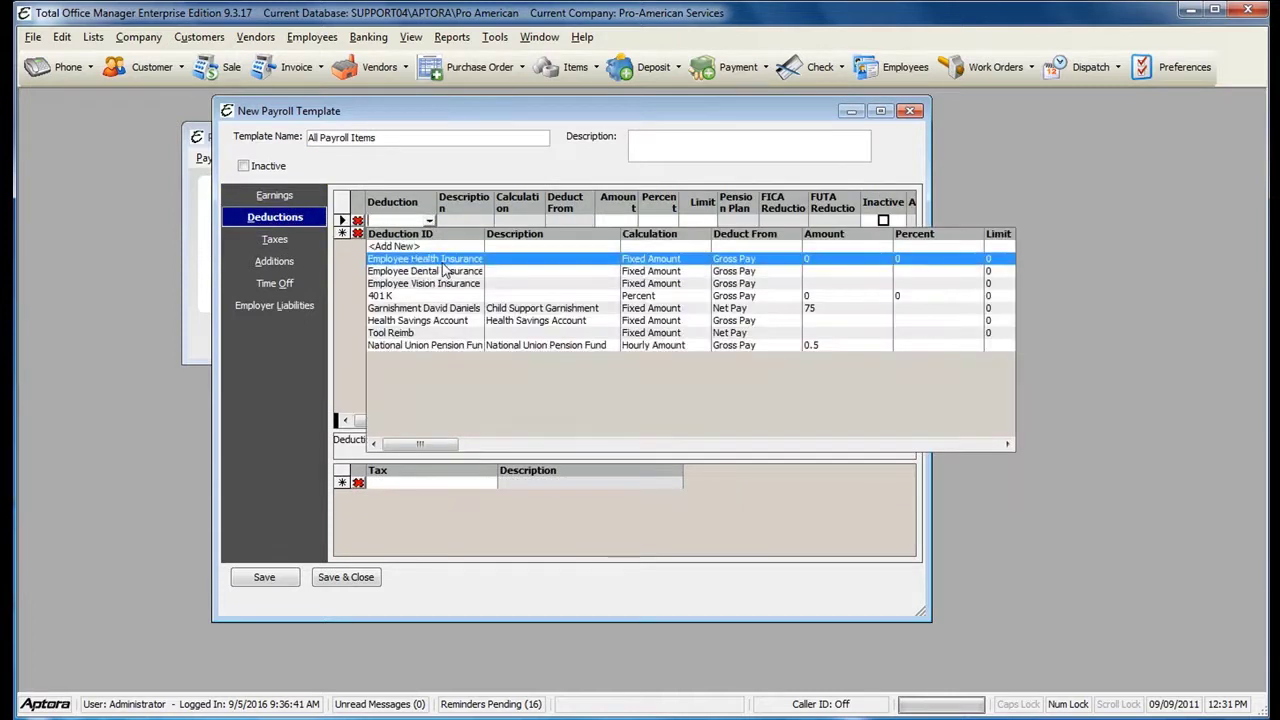
{"action": "left_click", "coordinate": [435, 258]}
{"action": "left_click", "coordinate": [430, 233]}
{"action": "left_click", "coordinate": [452, 284]}
{"action": "left_click", "coordinate": [415, 245]}
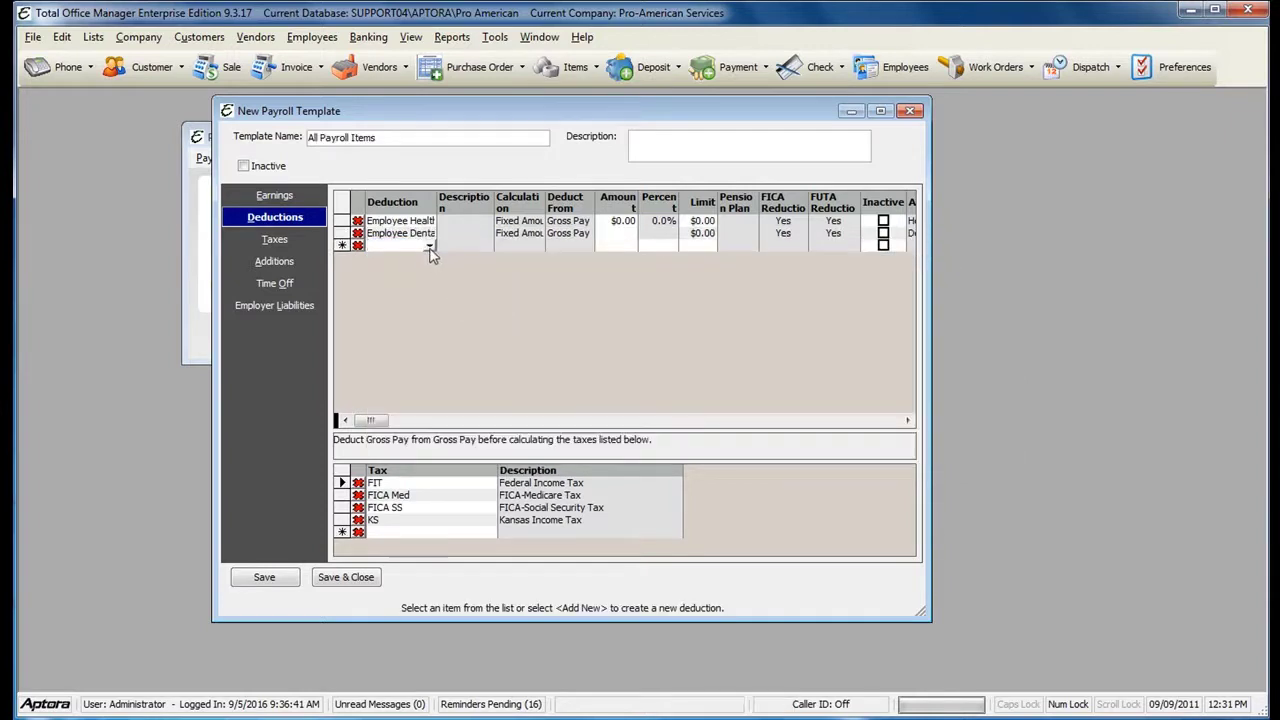
{"action": "left_click", "coordinate": [430, 245]}
{"action": "left_click", "coordinate": [448, 308]}
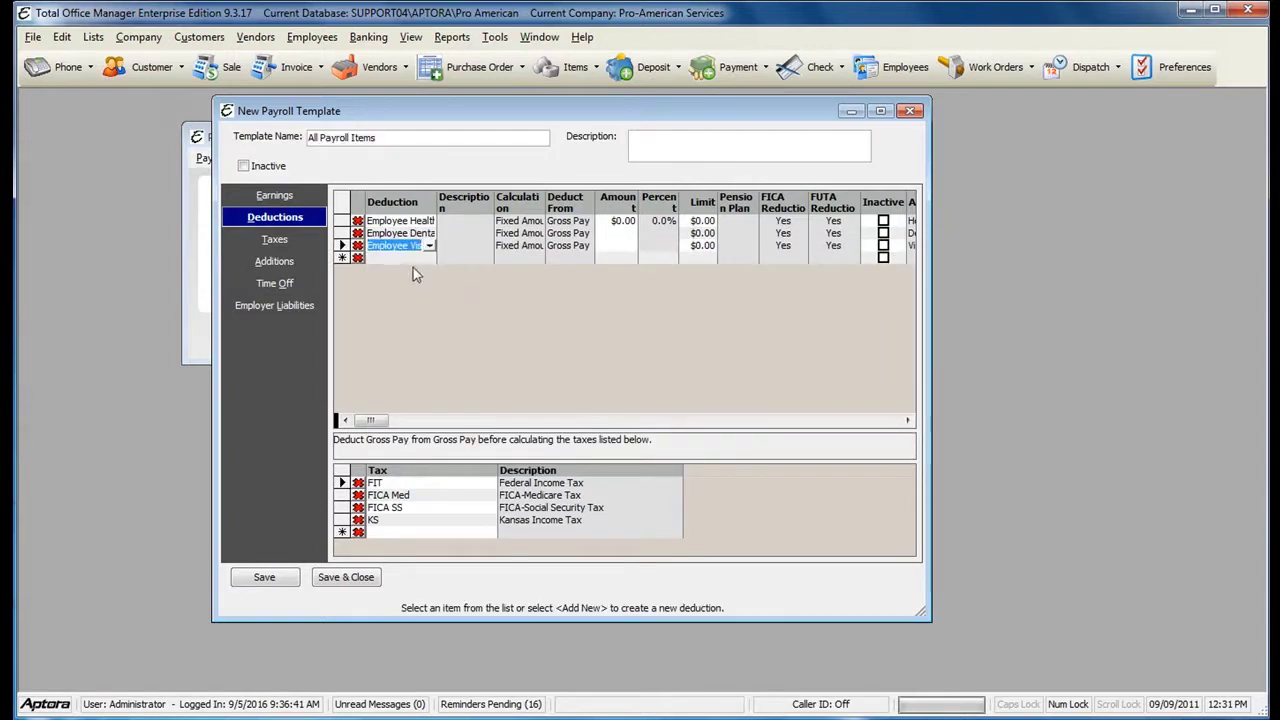
{"action": "left_click", "coordinate": [424, 258]}
{"action": "left_click", "coordinate": [430, 258]}
{"action": "left_click", "coordinate": [483, 307]}
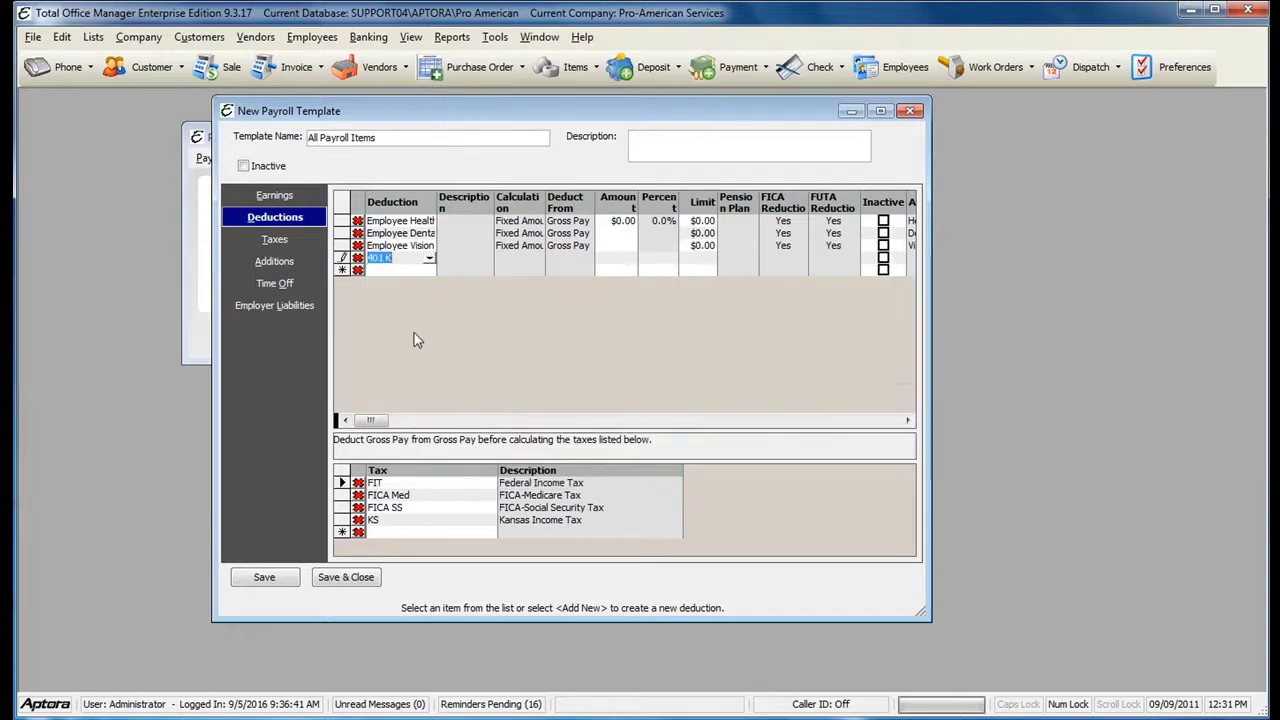
{"action": "left_click", "coordinate": [306, 248]}
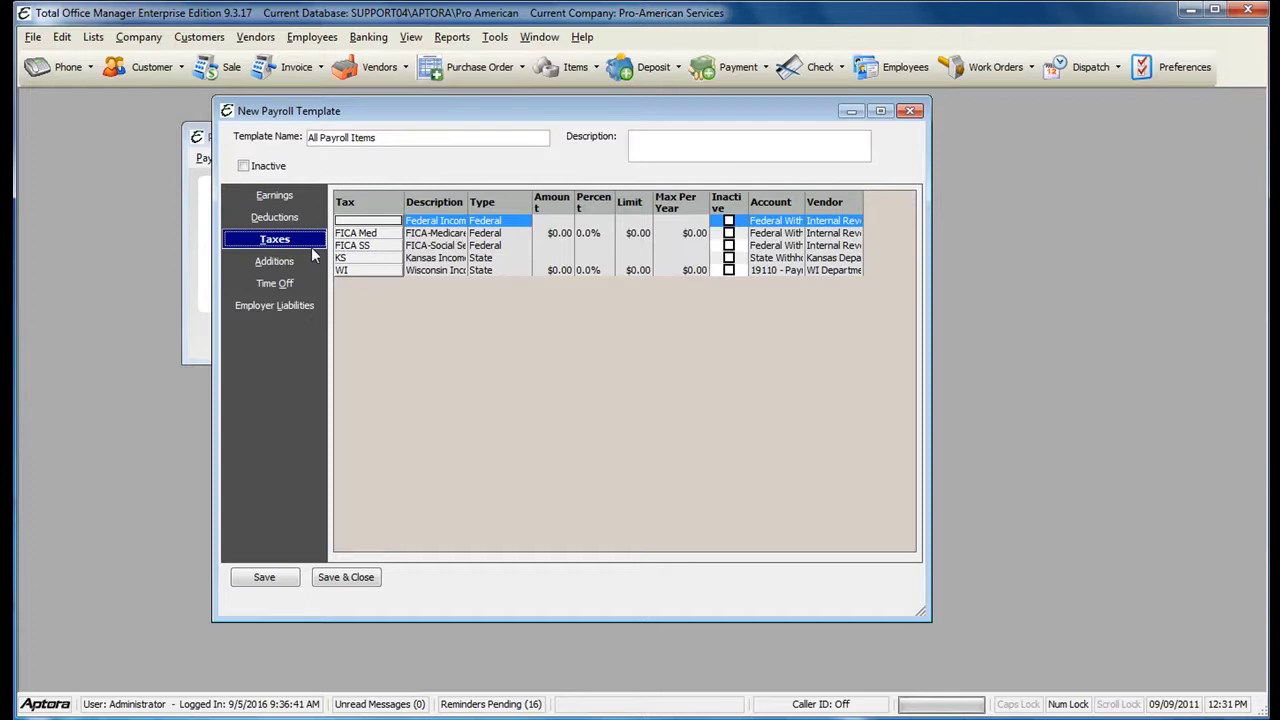
- Review the Additions and Time Off sections, ending on Employer Liabilities
{"action": "left_click", "coordinate": [285, 266]}
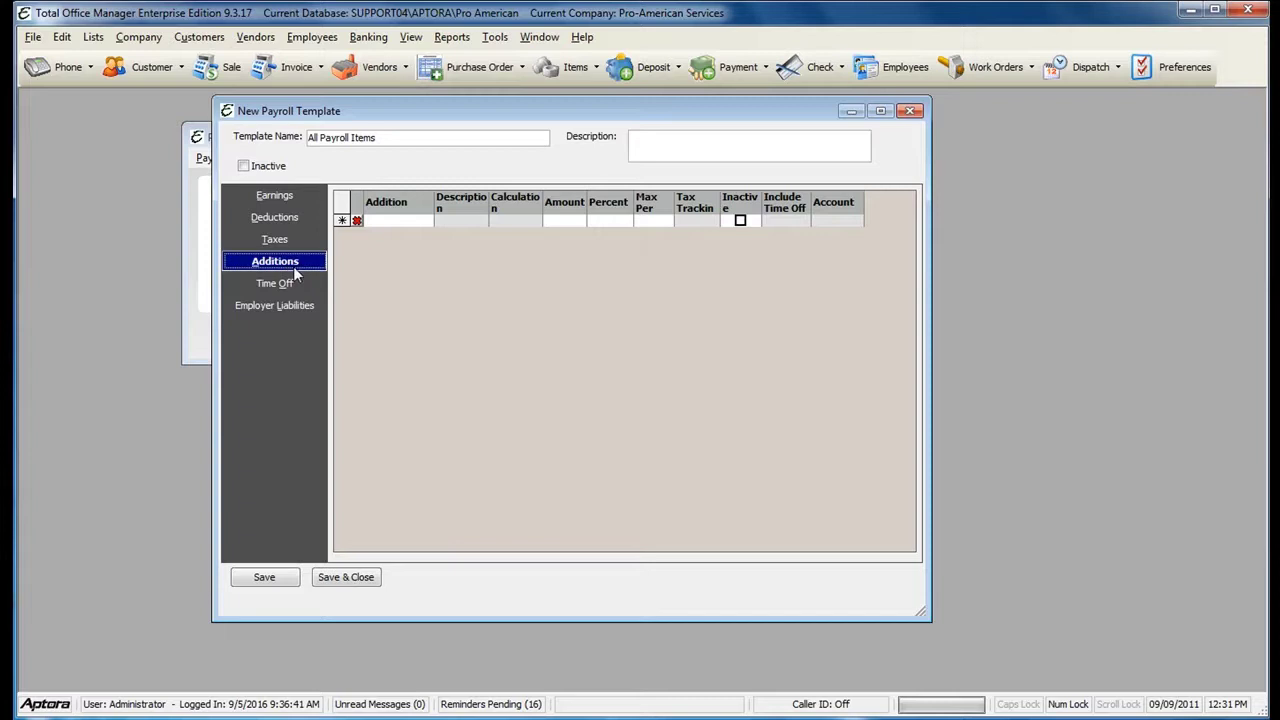
{"action": "left_click", "coordinate": [260, 286]}
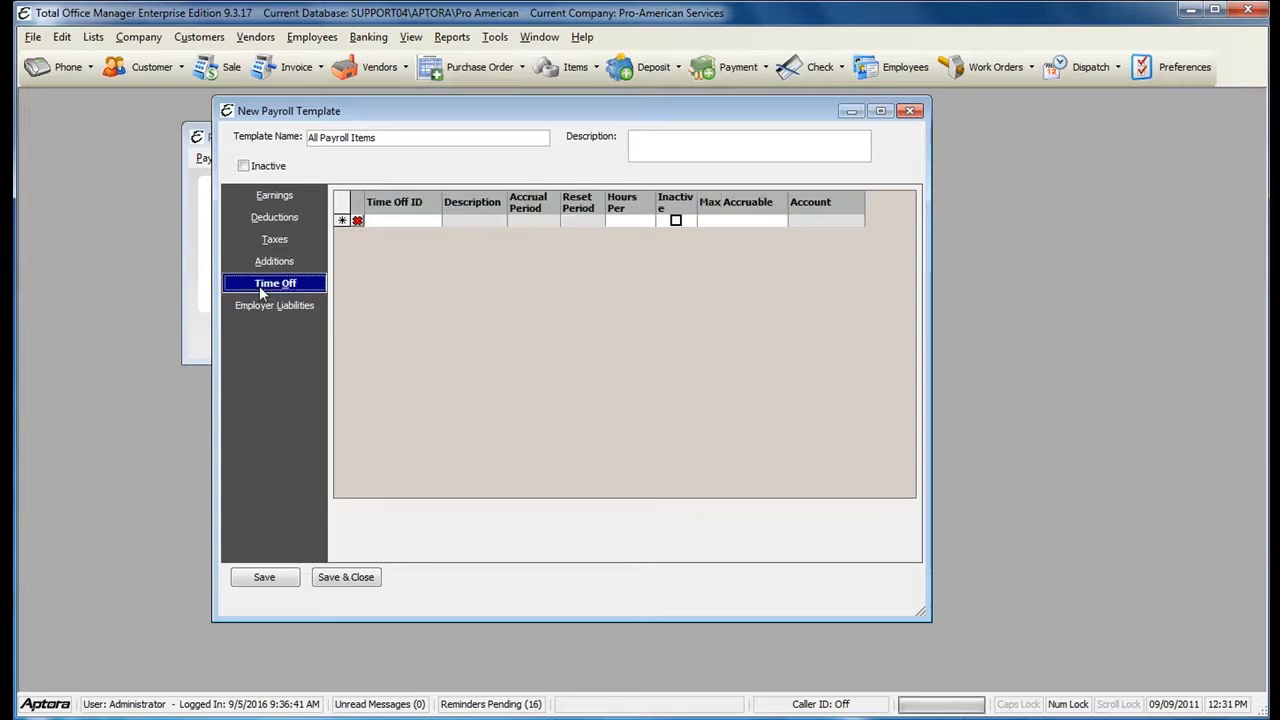
{"action": "left_click", "coordinate": [280, 306]}
- Add a FICA employer liability, then delete that row again
{"action": "left_click", "coordinate": [393, 222]}
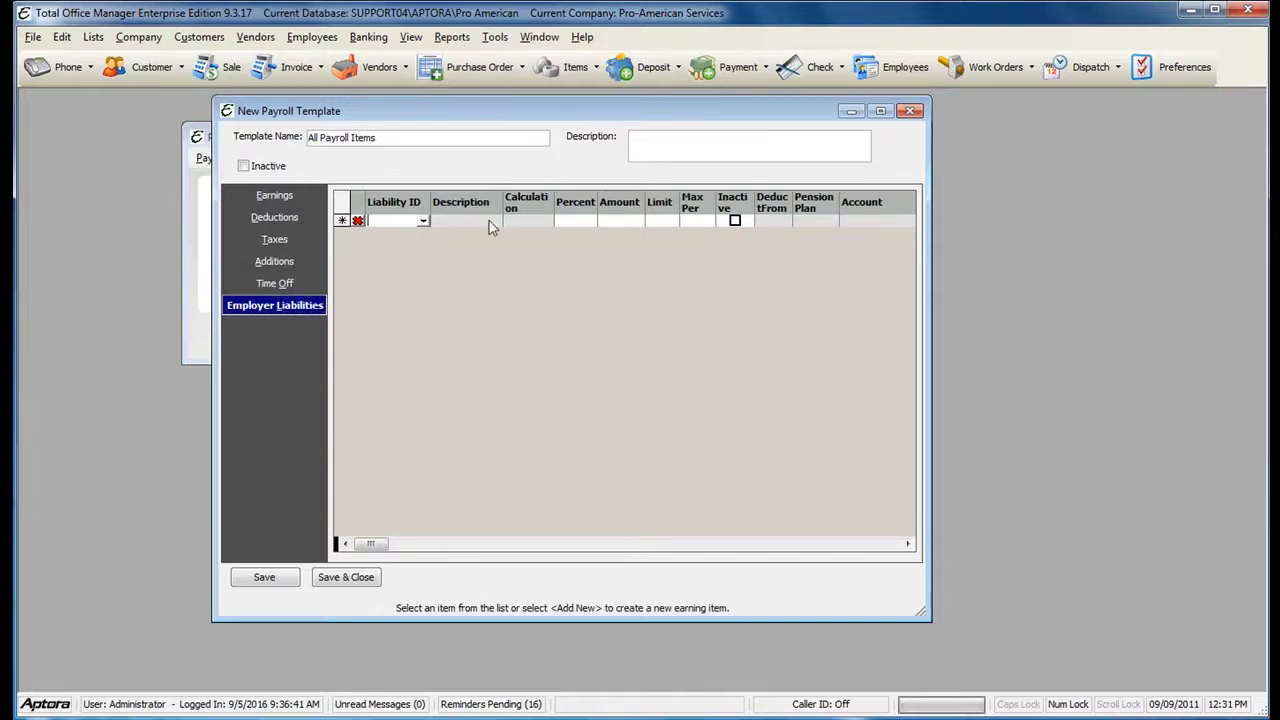
{"action": "left_click", "coordinate": [424, 220]}
{"action": "left_click", "coordinate": [424, 260]}
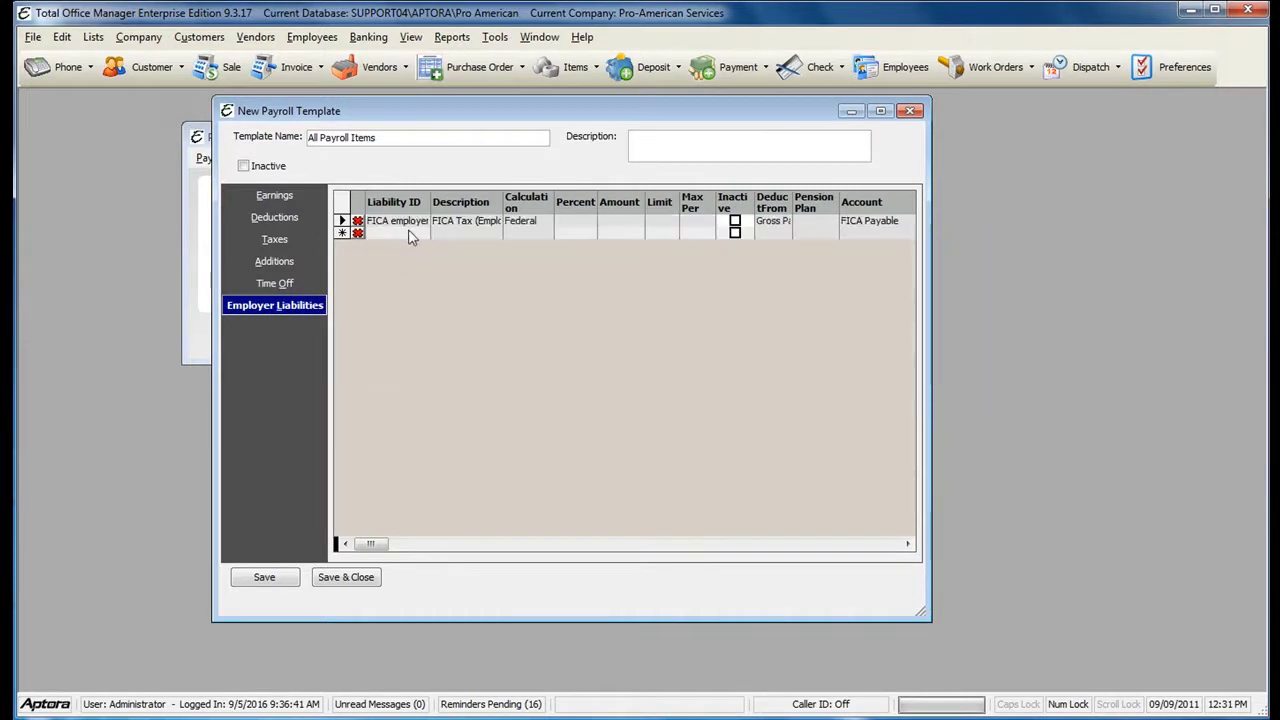
{"action": "left_click", "coordinate": [357, 220]}
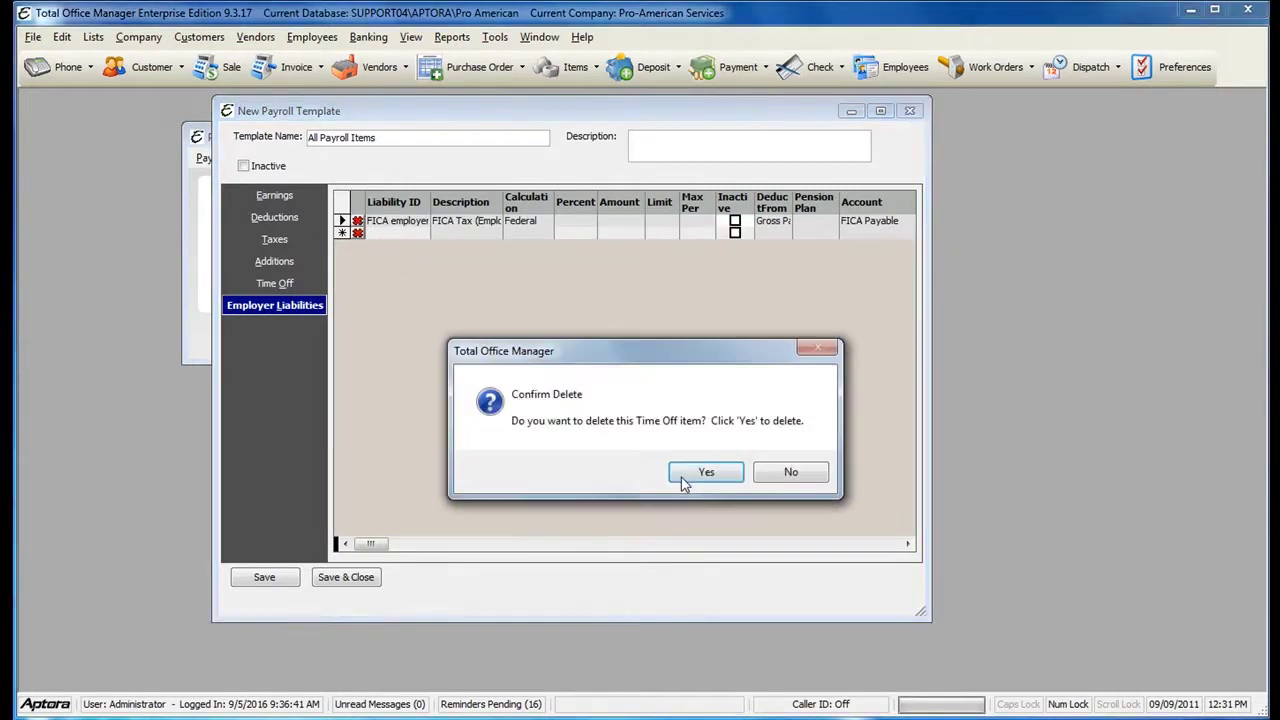
{"action": "left_click", "coordinate": [686, 472]}
- Add FICA SS employer, FICA Med employer, FUTA and IN Unemployment liabilities
{"action": "left_click", "coordinate": [400, 222]}
{"action": "left_click", "coordinate": [424, 220]}
{"action": "left_click", "coordinate": [427, 268]}
{"action": "left_click", "coordinate": [418, 232]}
{"action": "left_click", "coordinate": [424, 233]}
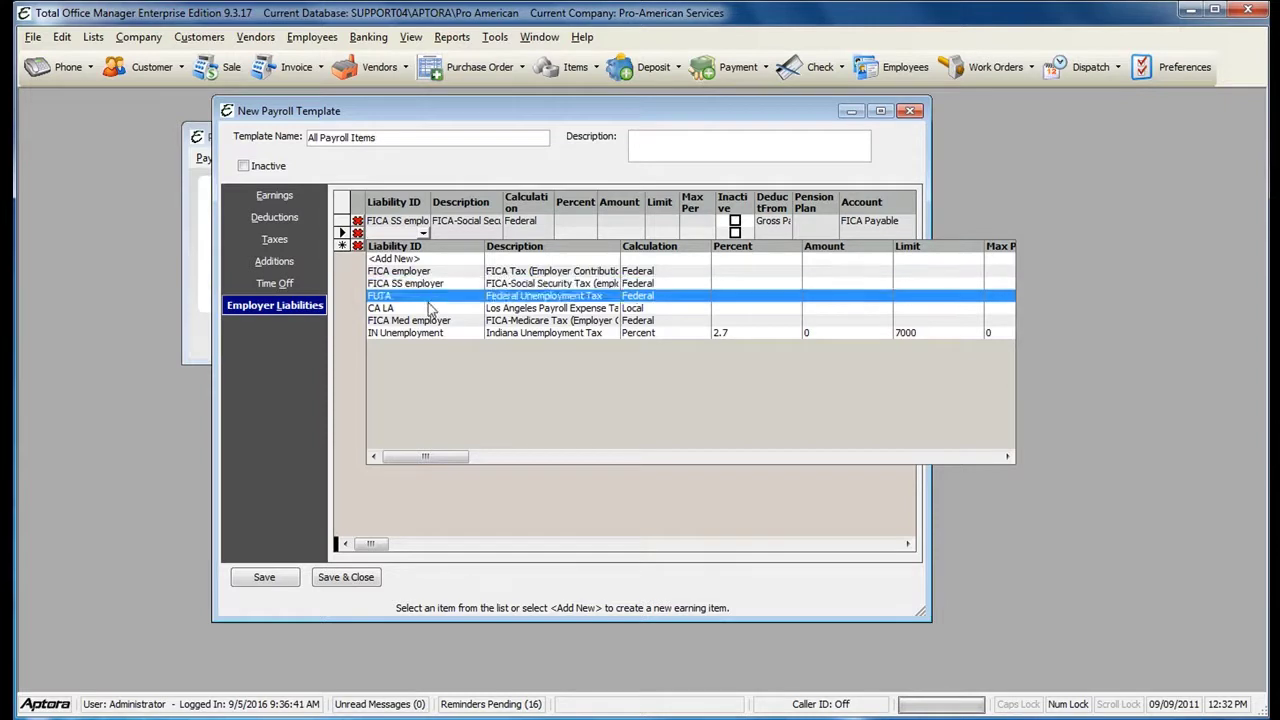
{"action": "left_click", "coordinate": [420, 321]}
{"action": "left_click", "coordinate": [406, 247]}
{"action": "left_click", "coordinate": [424, 251]}
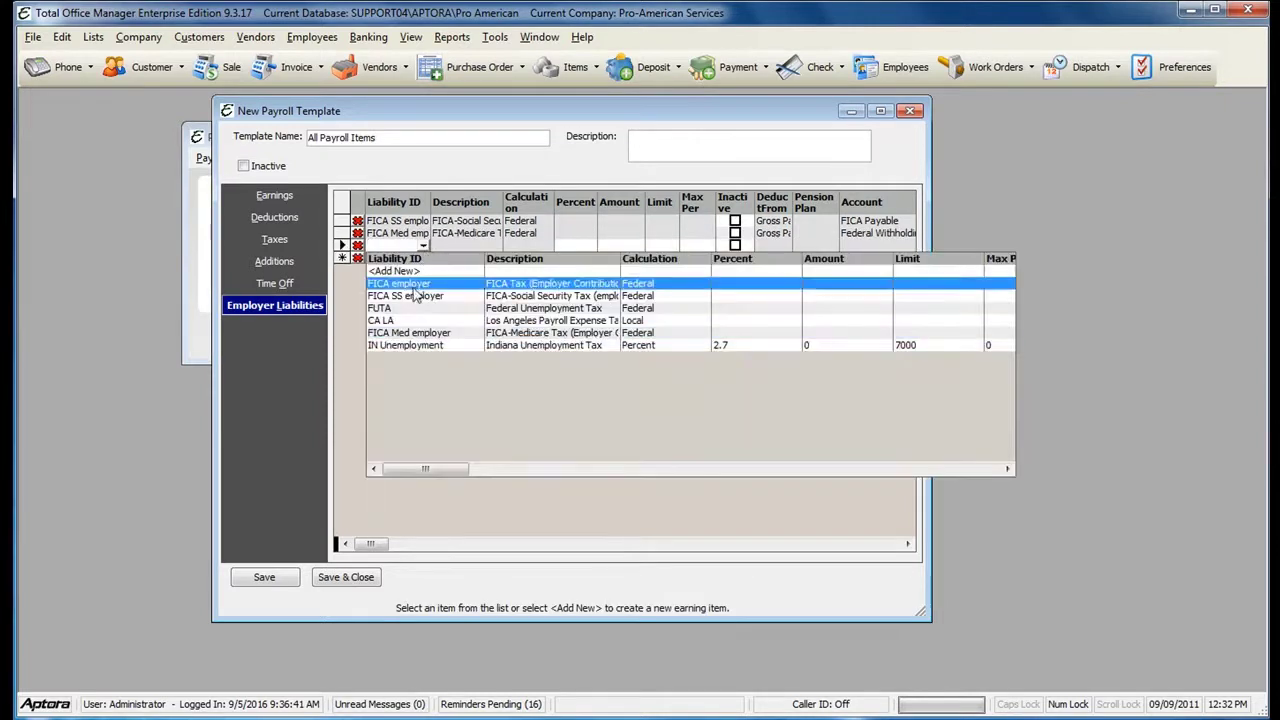
{"action": "left_click", "coordinate": [410, 311]}
{"action": "left_click", "coordinate": [405, 258]}
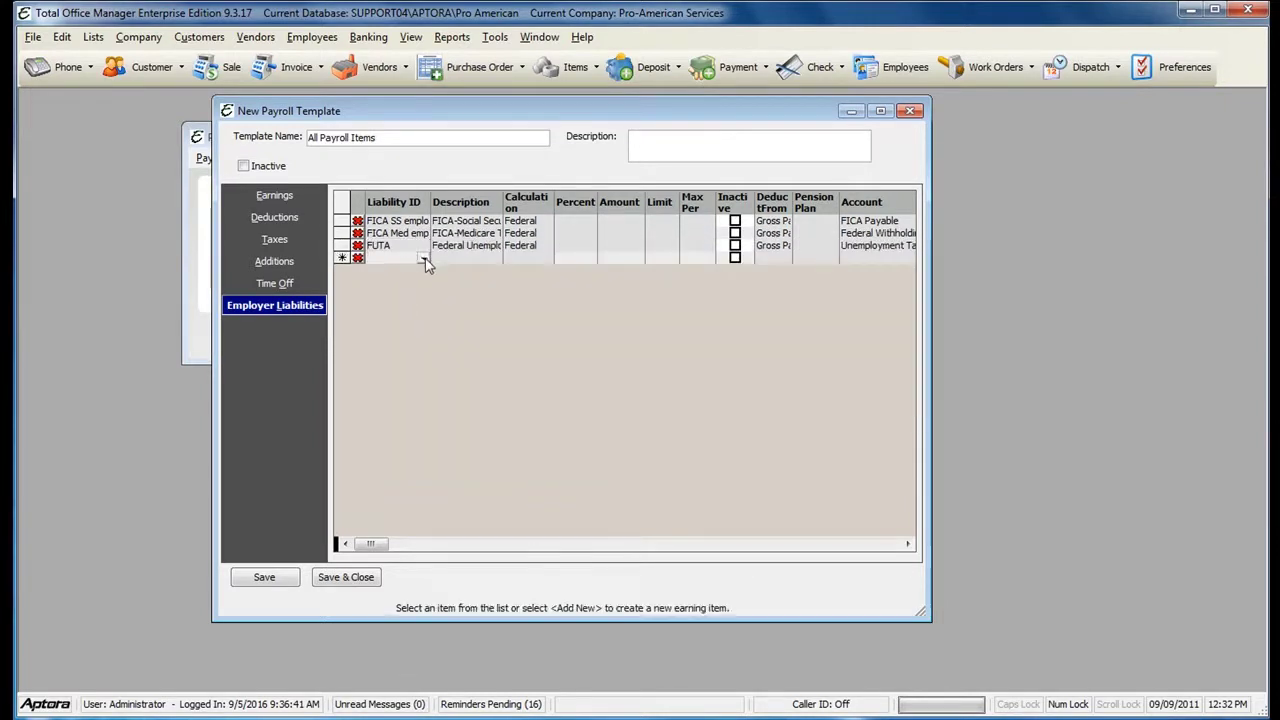
{"action": "left_click", "coordinate": [423, 258]}
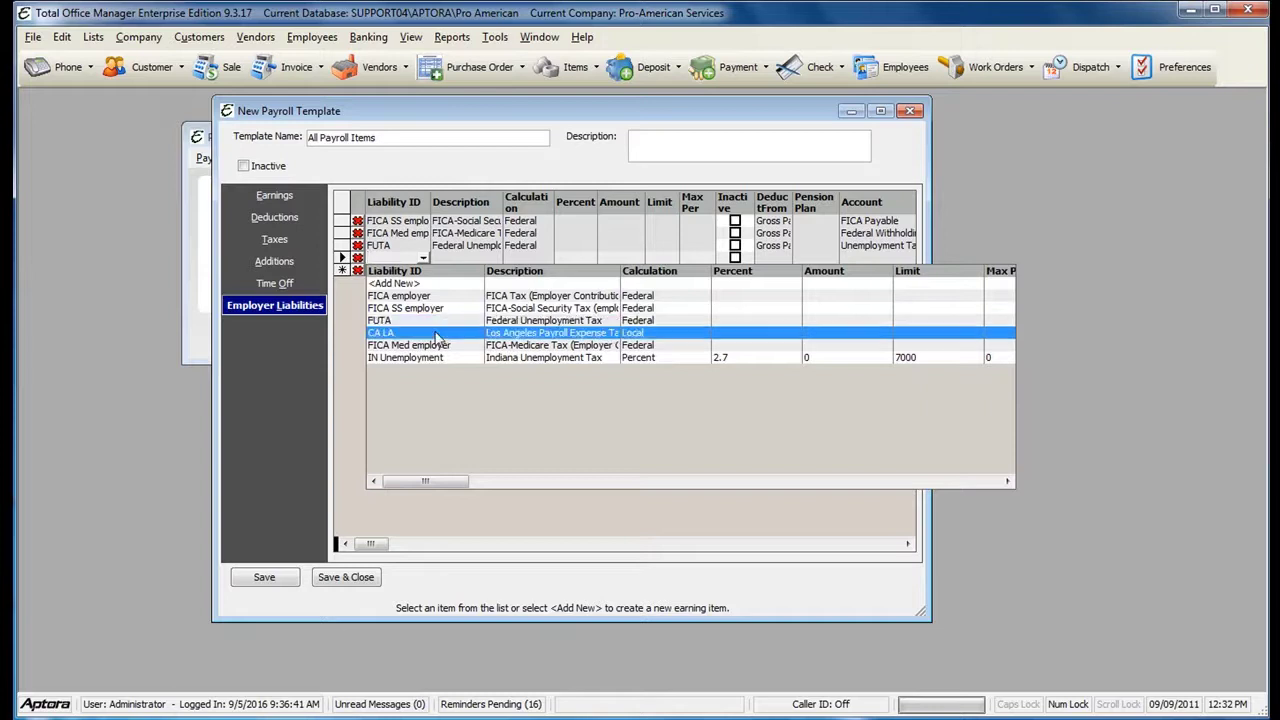
{"action": "left_click", "coordinate": [447, 357]}
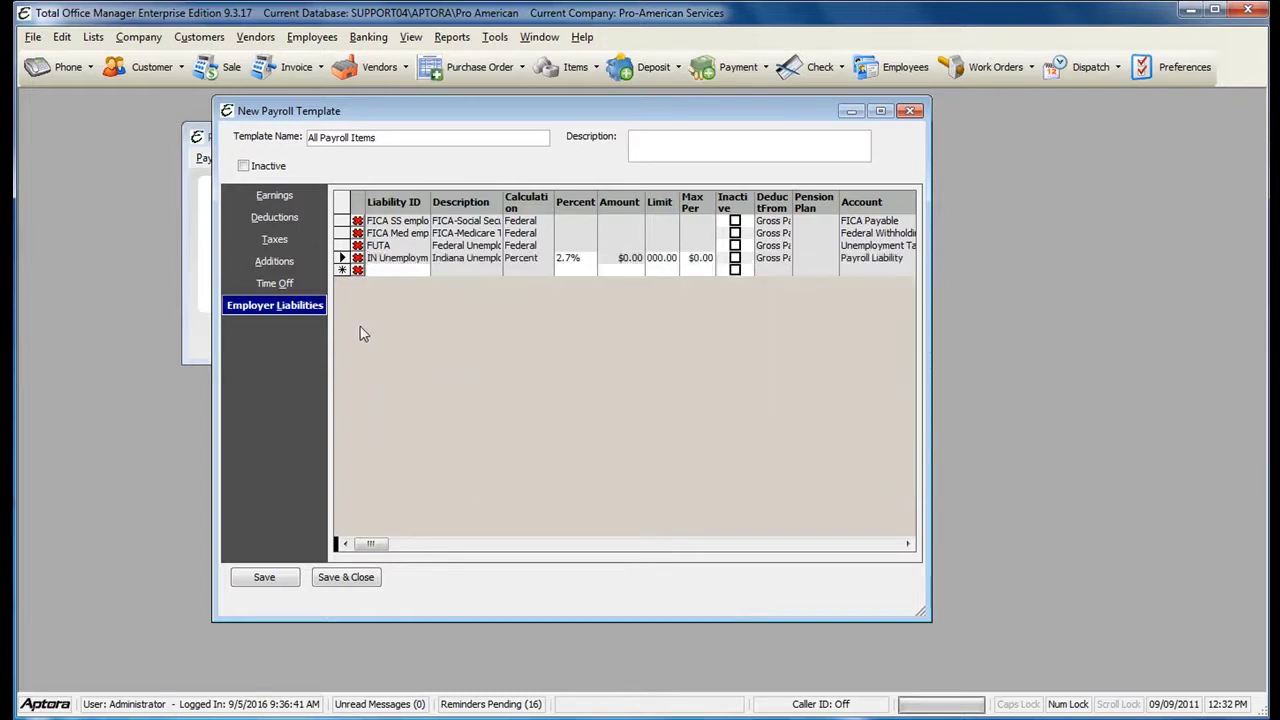
- Save the All Payroll Items template and open the Employee List
{"action": "left_click", "coordinate": [353, 582]}
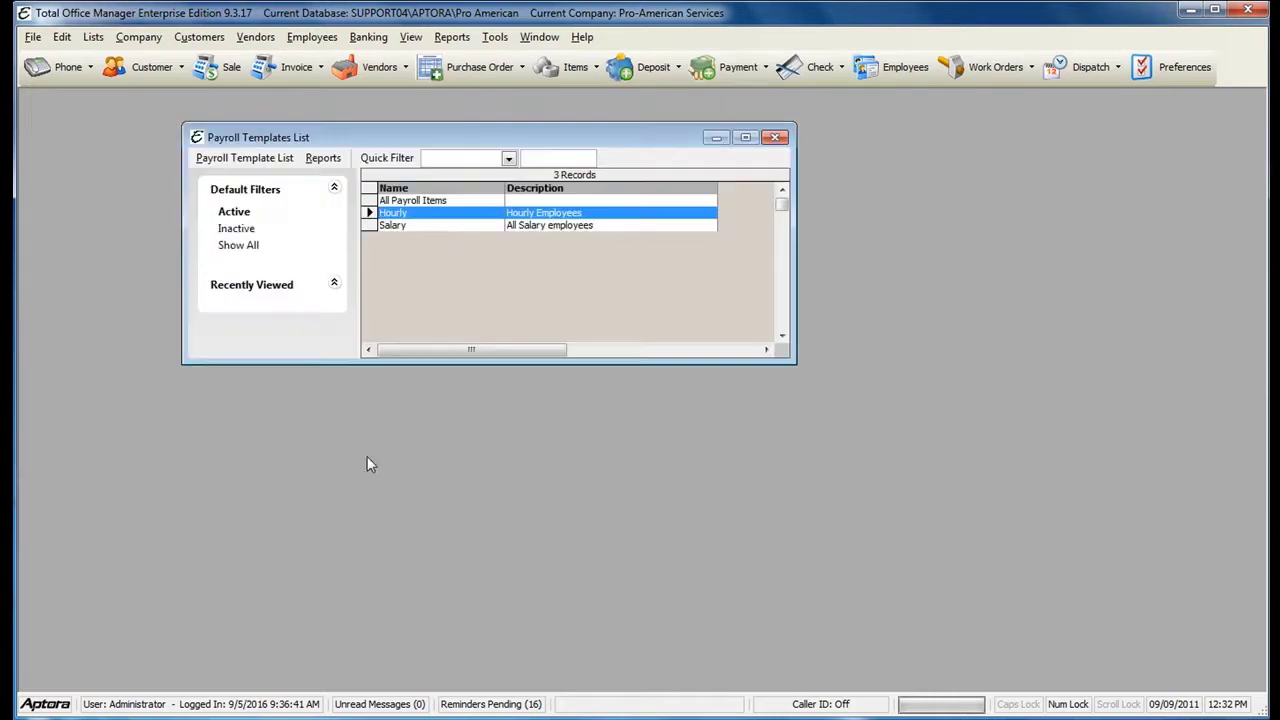
{"action": "left_click_drag", "start_coordinate": [398, 145], "coordinate": [394, 135]}
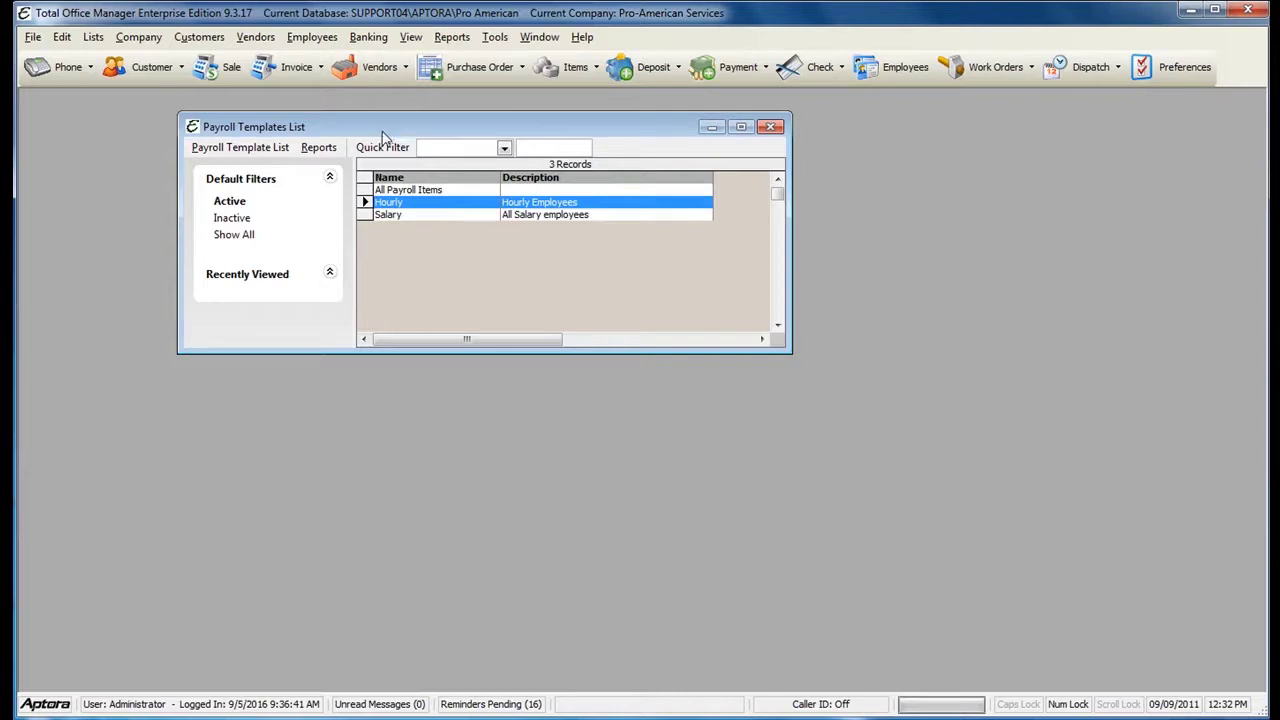
{"action": "left_click", "coordinate": [300, 40]}
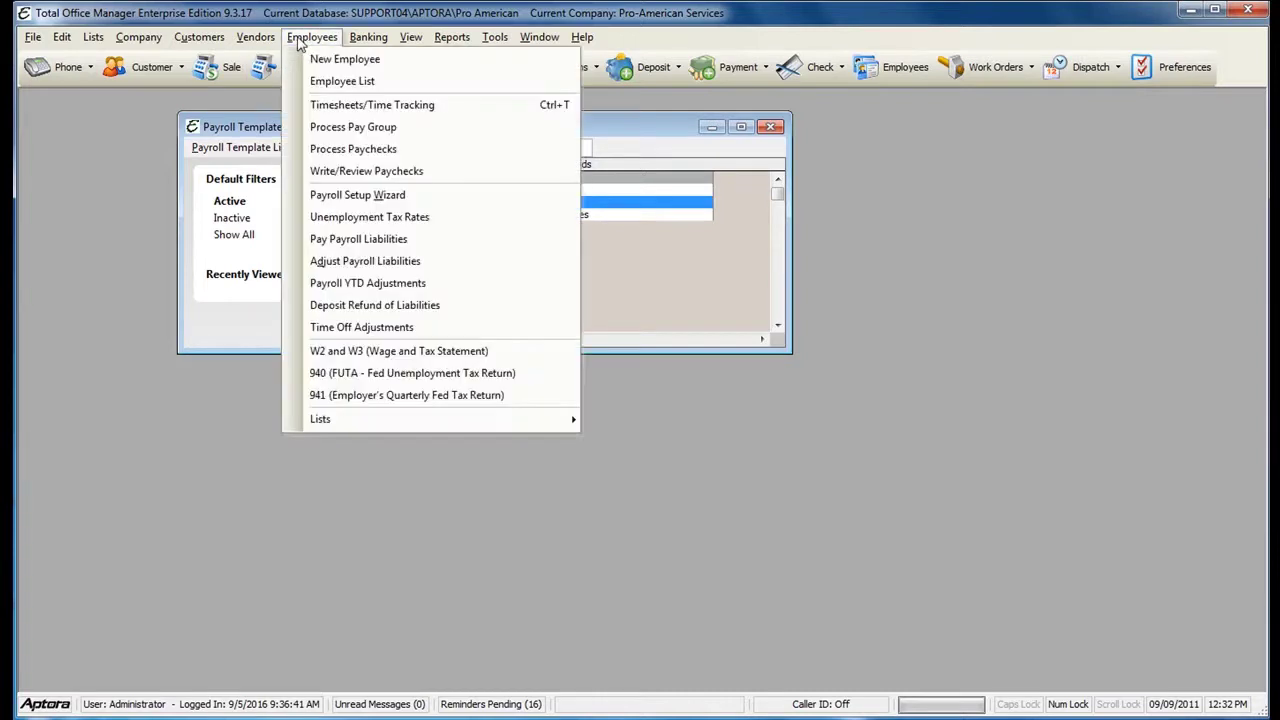
{"action": "left_click", "coordinate": [343, 81]}
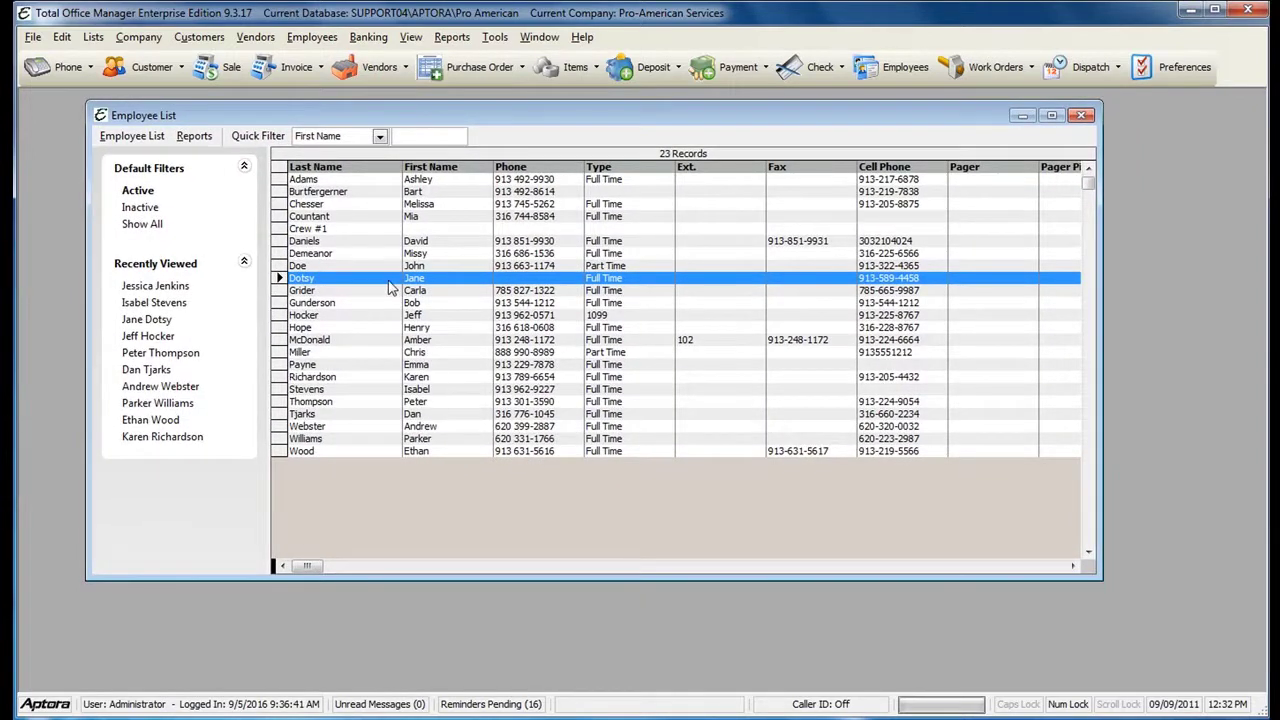
- Create a Full Time employee with first name, last name and check payee name, and save
{"action": "right_click", "coordinate": [390, 288]}
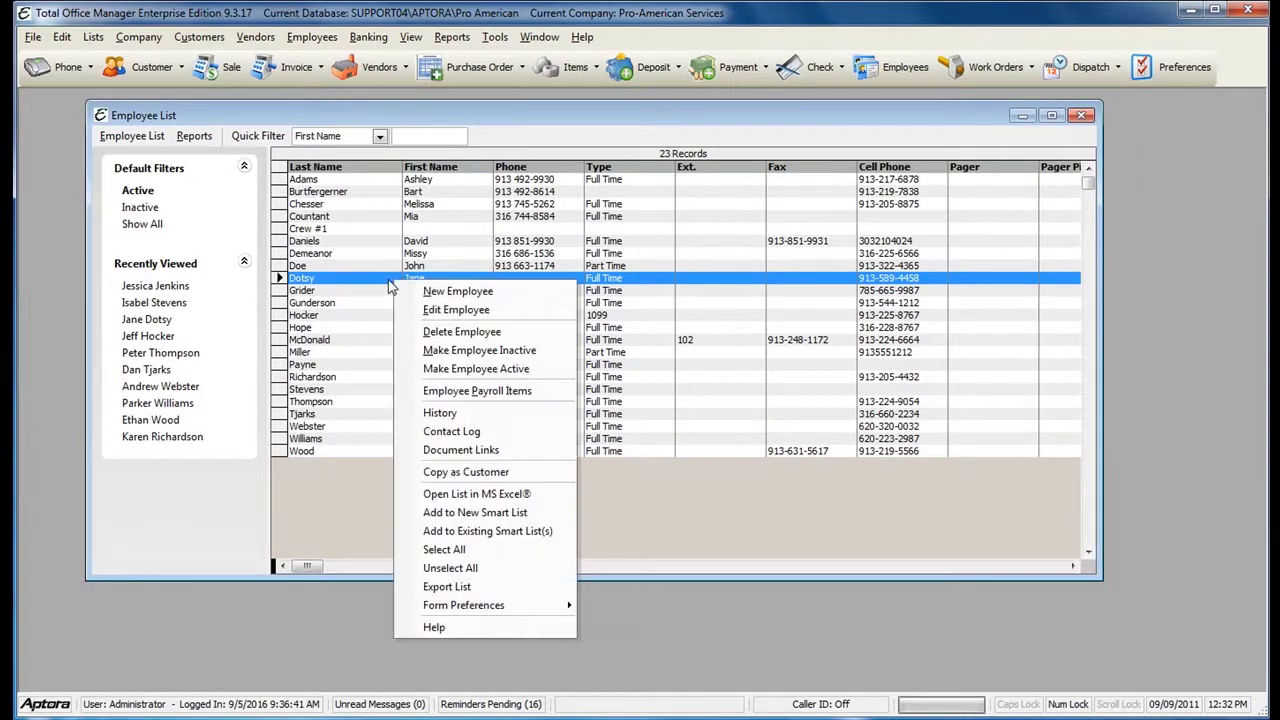
{"action": "left_click", "coordinate": [446, 289]}
{"action": "left_click_drag", "start_coordinate": [528, 184], "coordinate": [615, 122]}
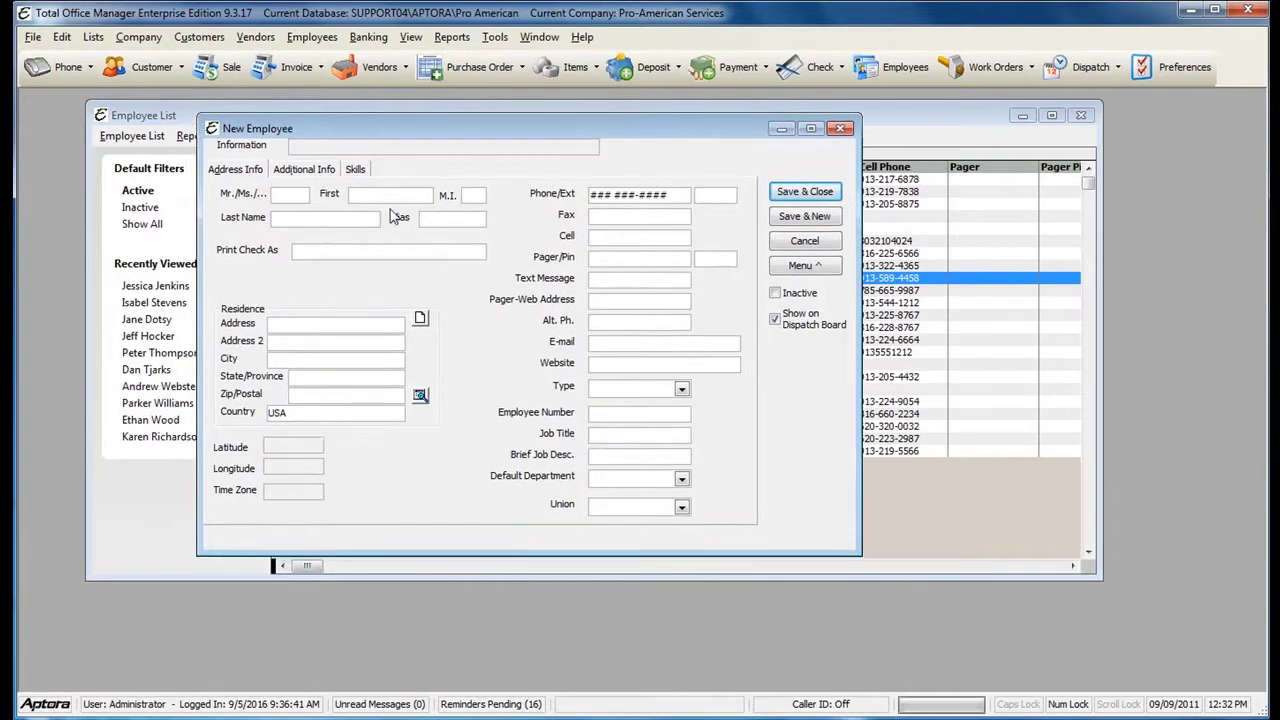
{"action": "left_click", "coordinate": [370, 196]}
{"action": "key", "text": "Tab"}
{"action": "key", "text": "Tab"}
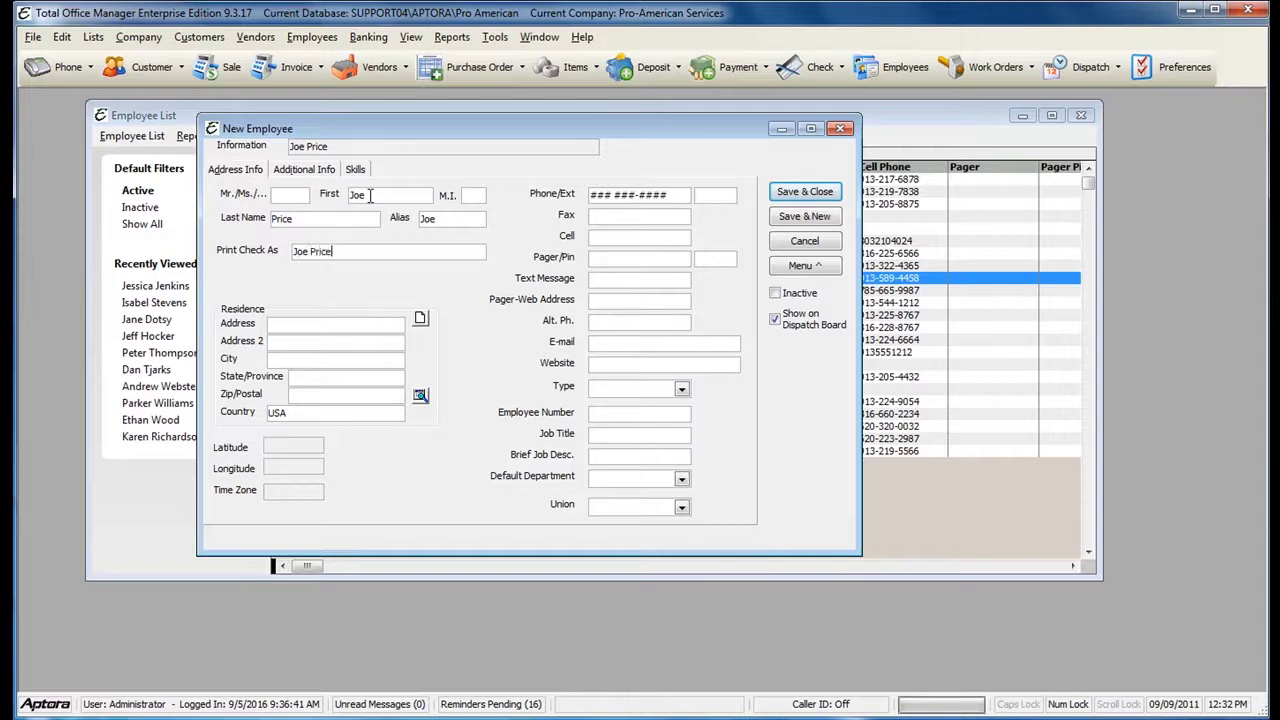
{"action": "left_click", "coordinate": [681, 389]}
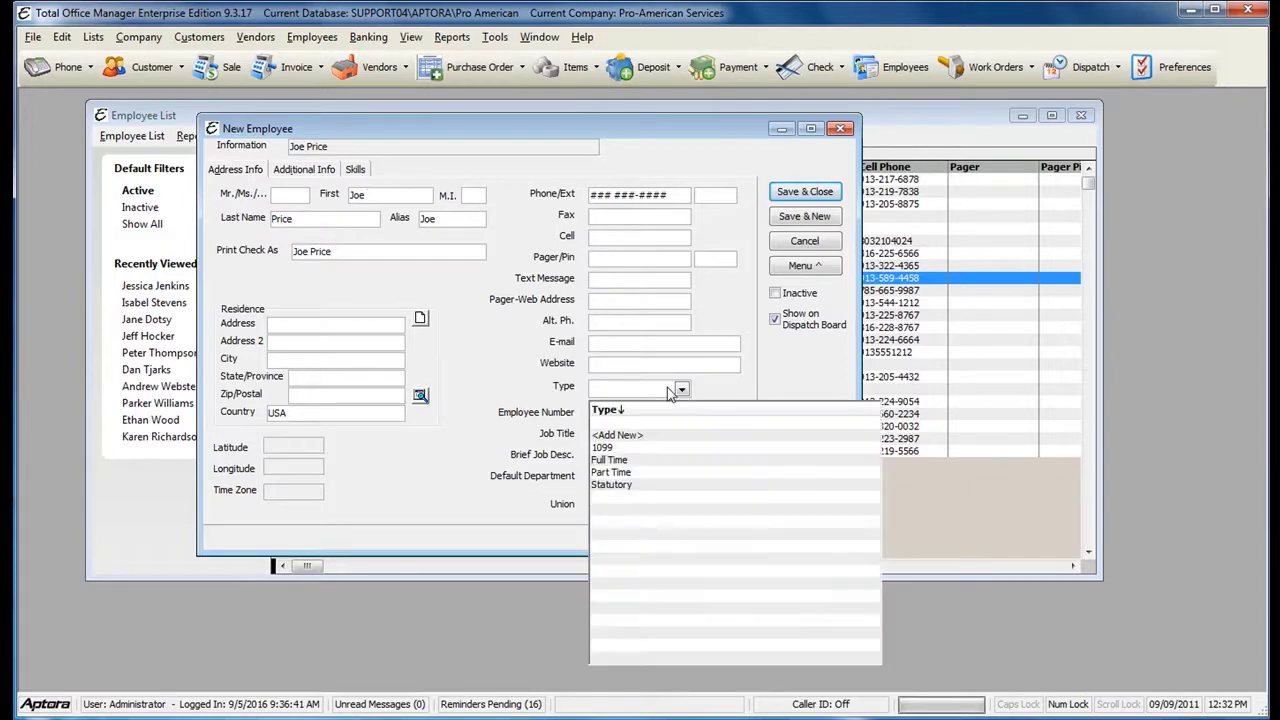
{"action": "left_click", "coordinate": [638, 460]}
{"action": "left_click", "coordinate": [815, 195]}
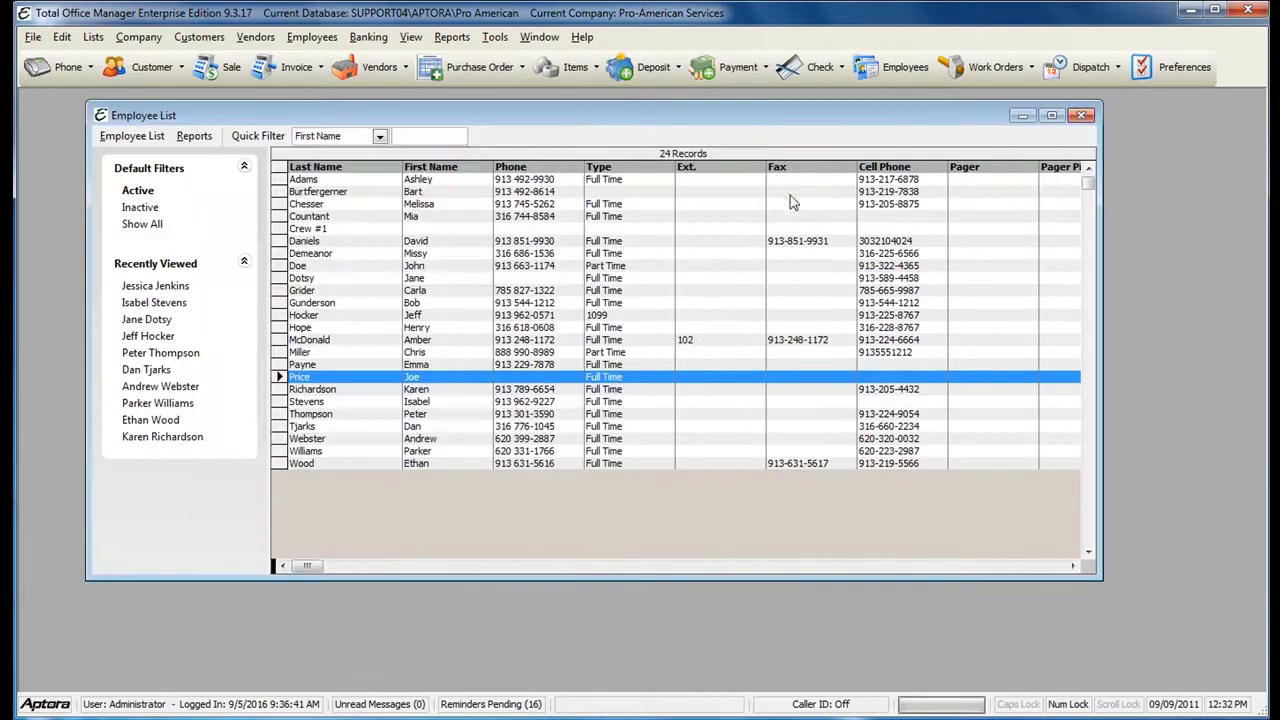
- Open the new employee's payroll items and append the Hourly template's items
{"action": "right_click", "coordinate": [431, 378]}
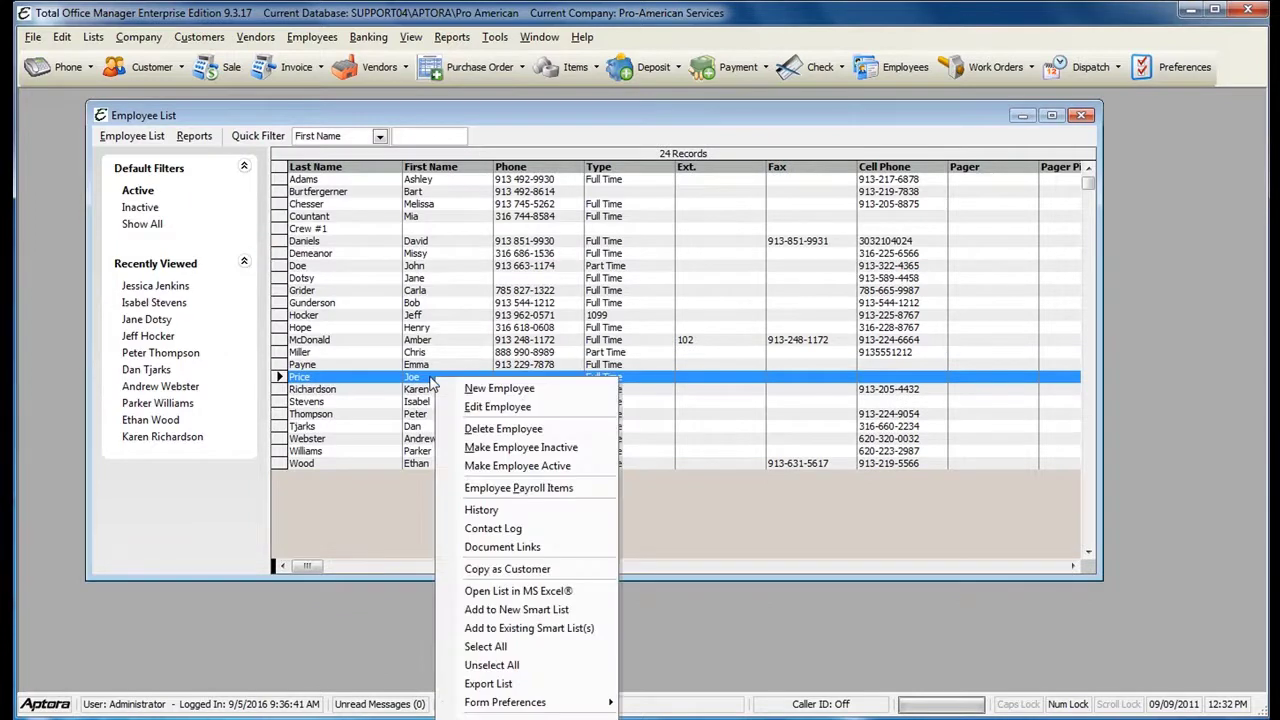
{"action": "left_click", "coordinate": [538, 489]}
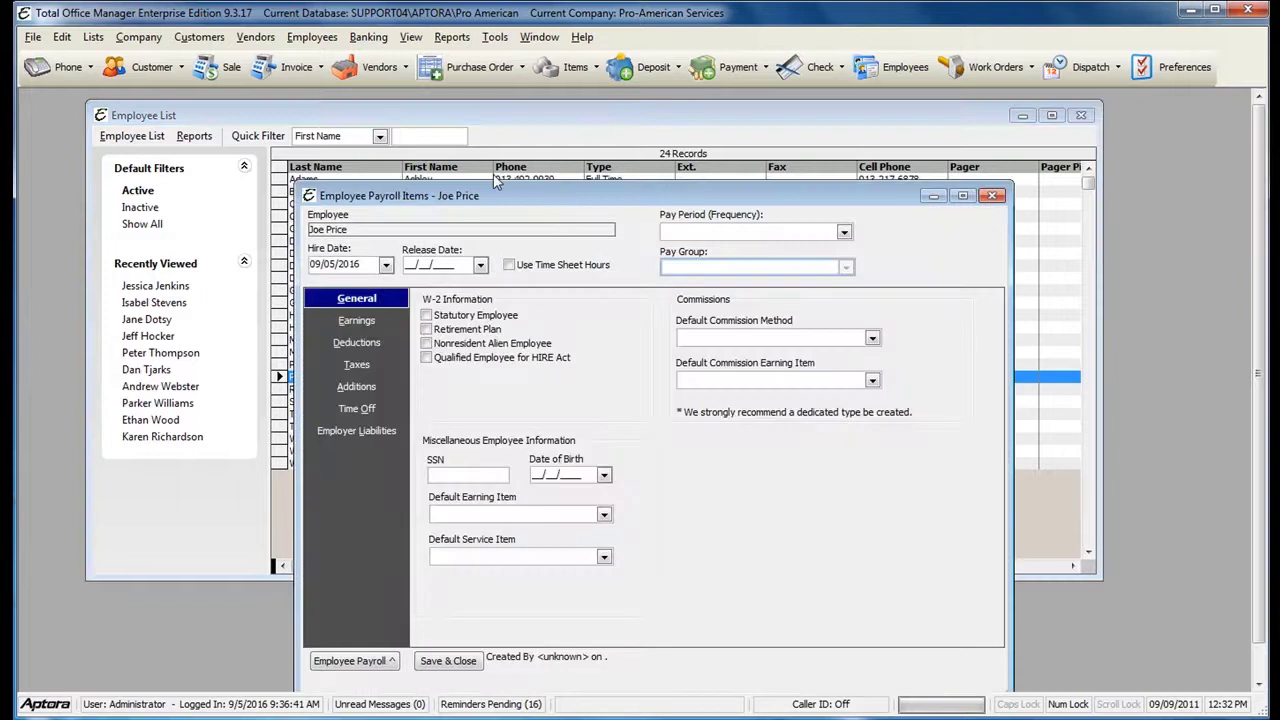
{"action": "left_click_drag", "start_coordinate": [452, 145], "coordinate": [447, 119]}
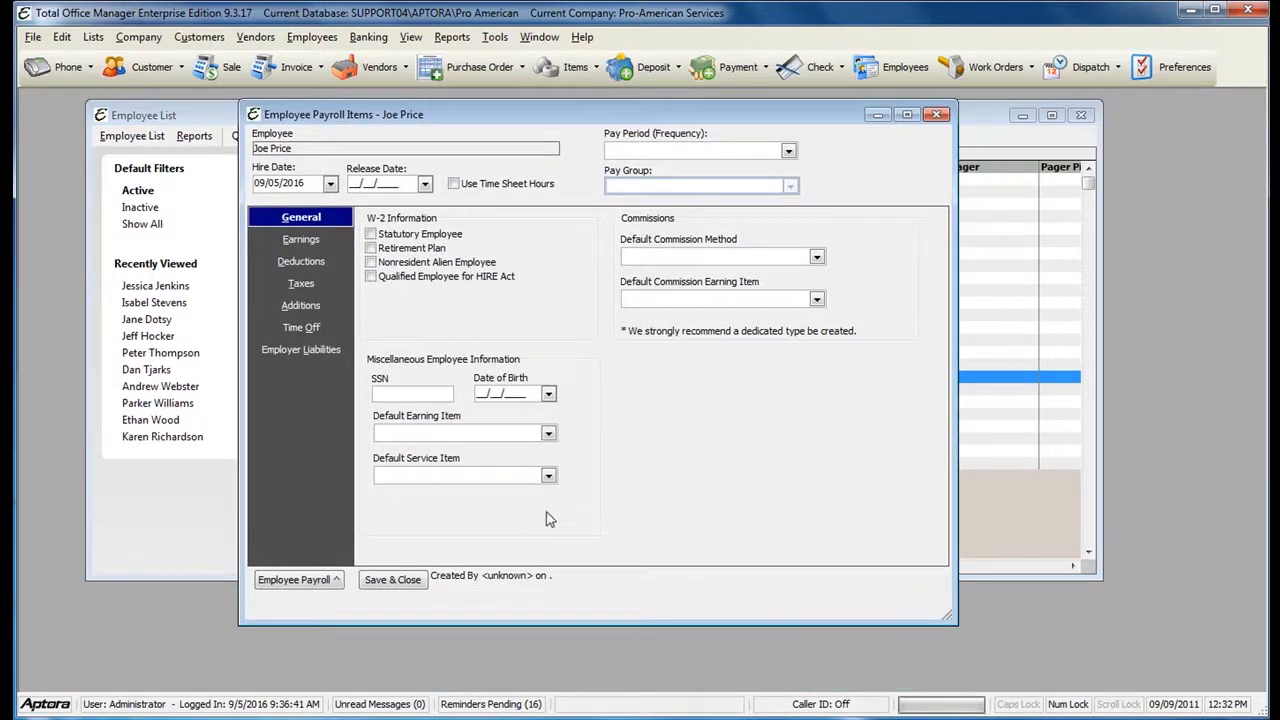
{"action": "left_click", "coordinate": [298, 580]}
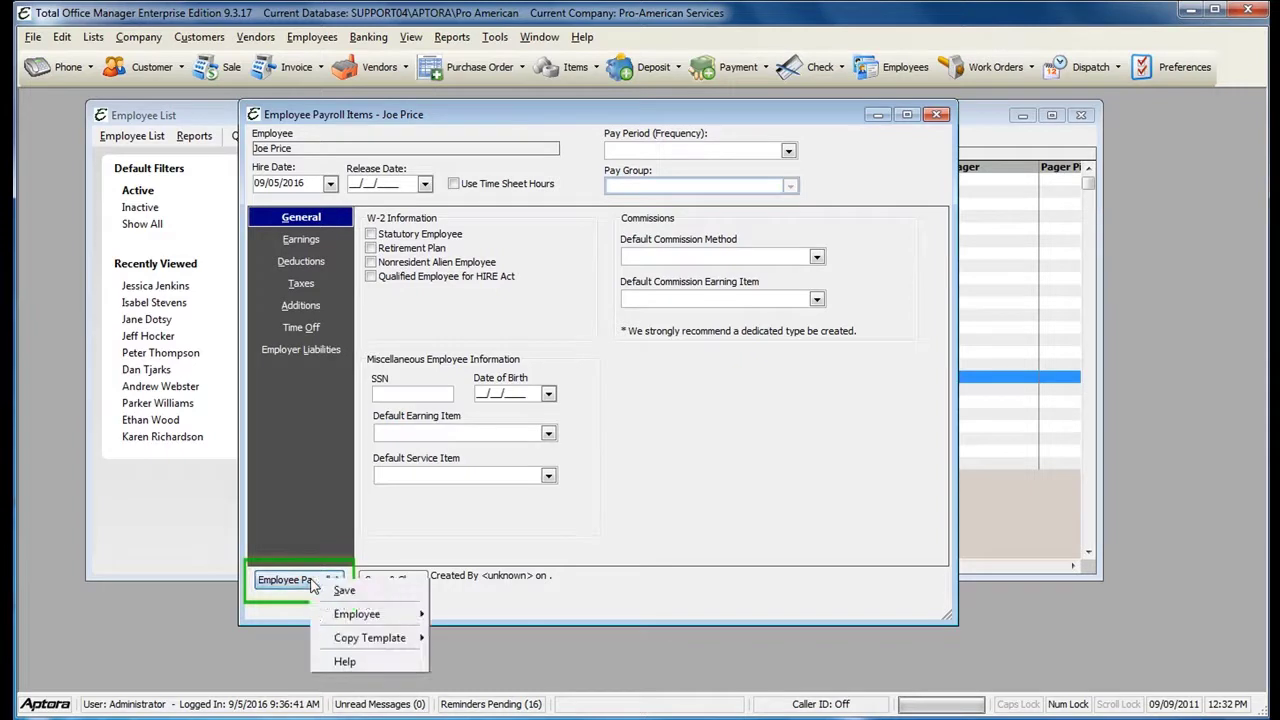
{"action": "mouse_move", "coordinate": [389, 640]}
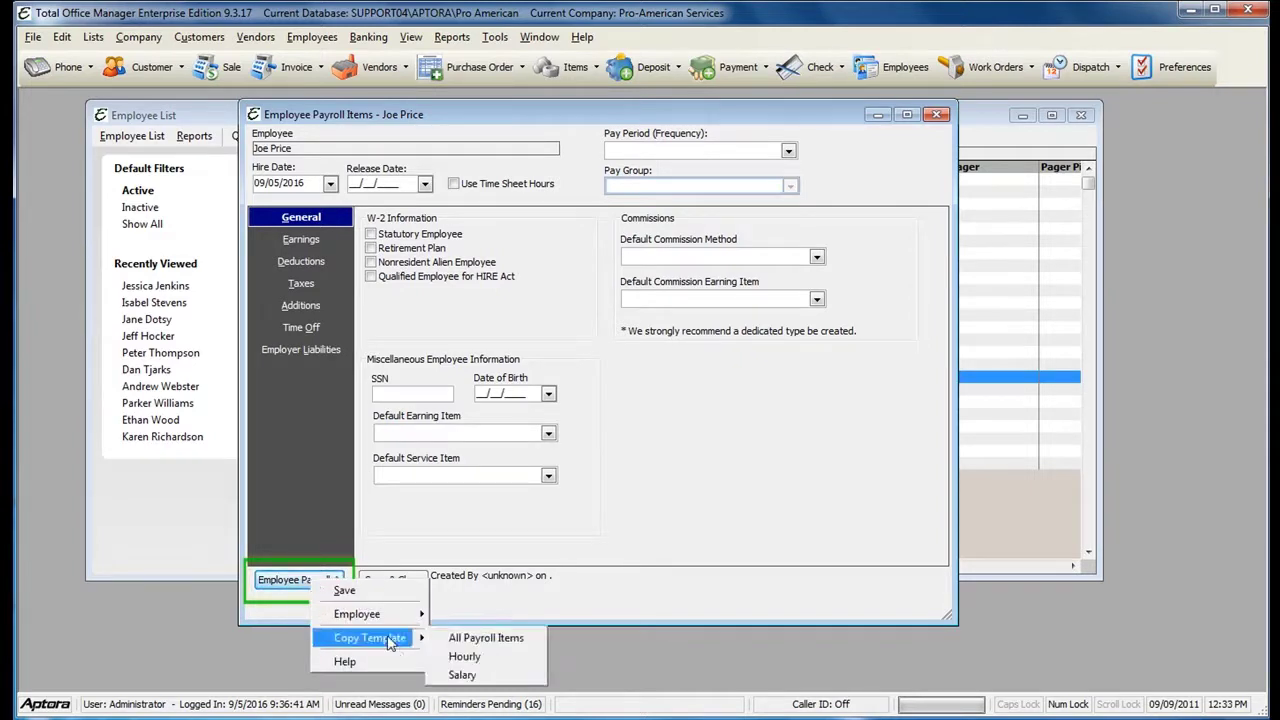
{"action": "left_click", "coordinate": [483, 657]}
{"action": "left_click", "coordinate": [729, 468]}
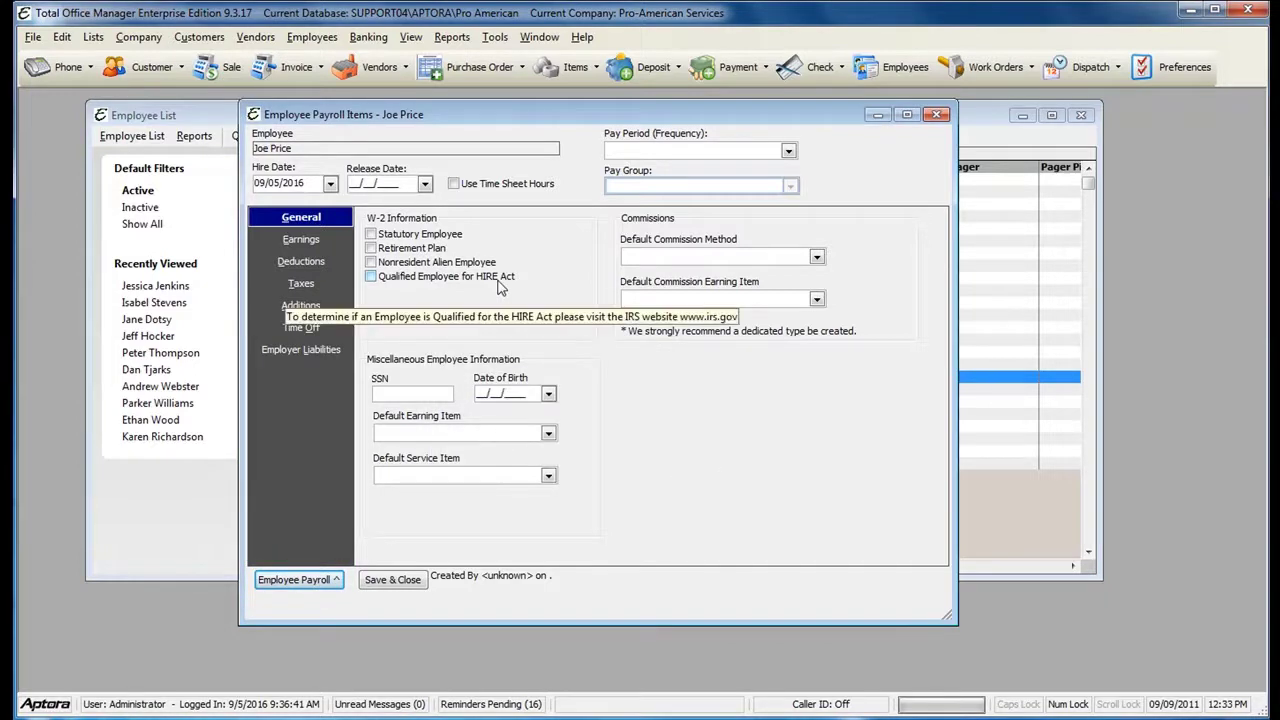
{"action": "left_click", "coordinate": [303, 240]}
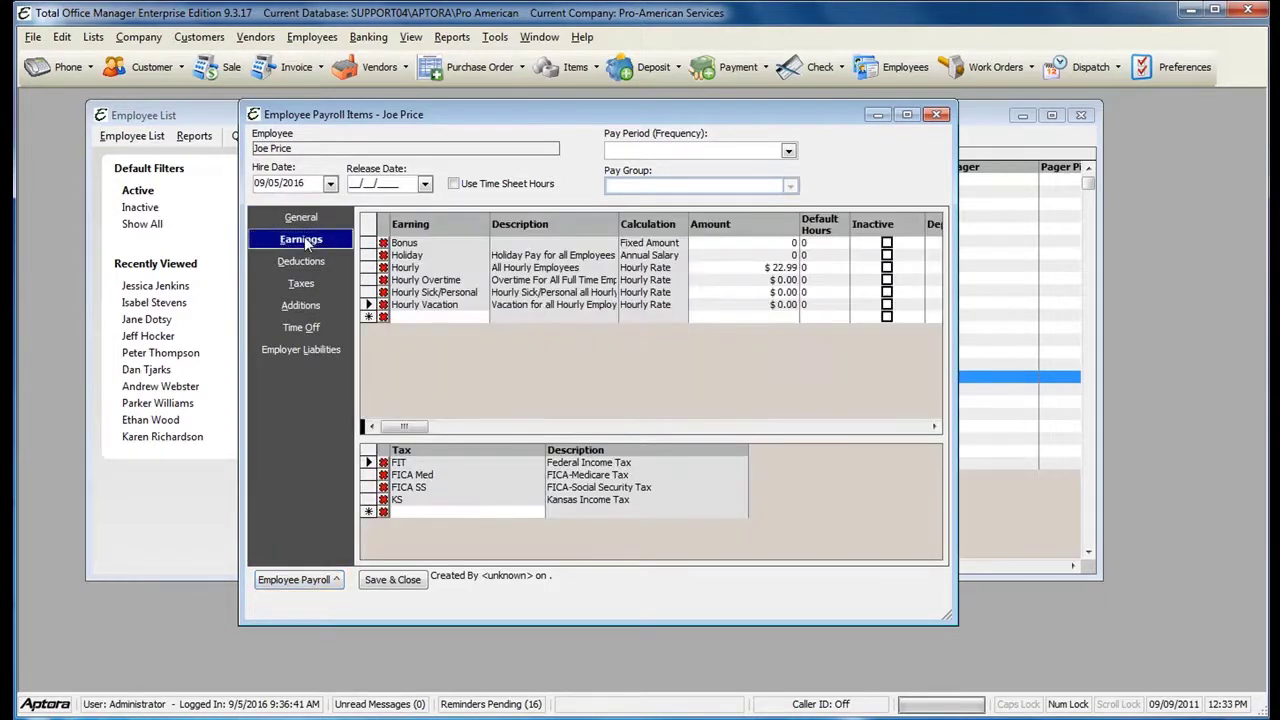
{"action": "left_click", "coordinate": [310, 261]}
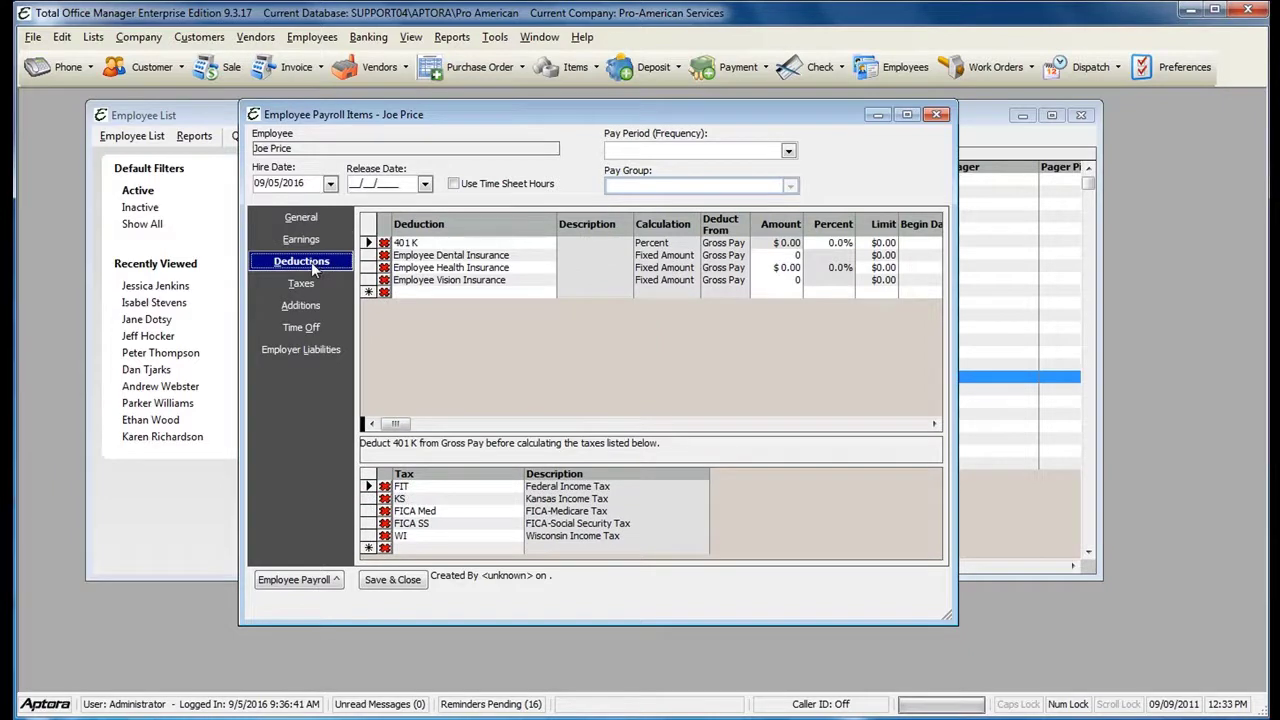
{"action": "left_click", "coordinate": [300, 286]}
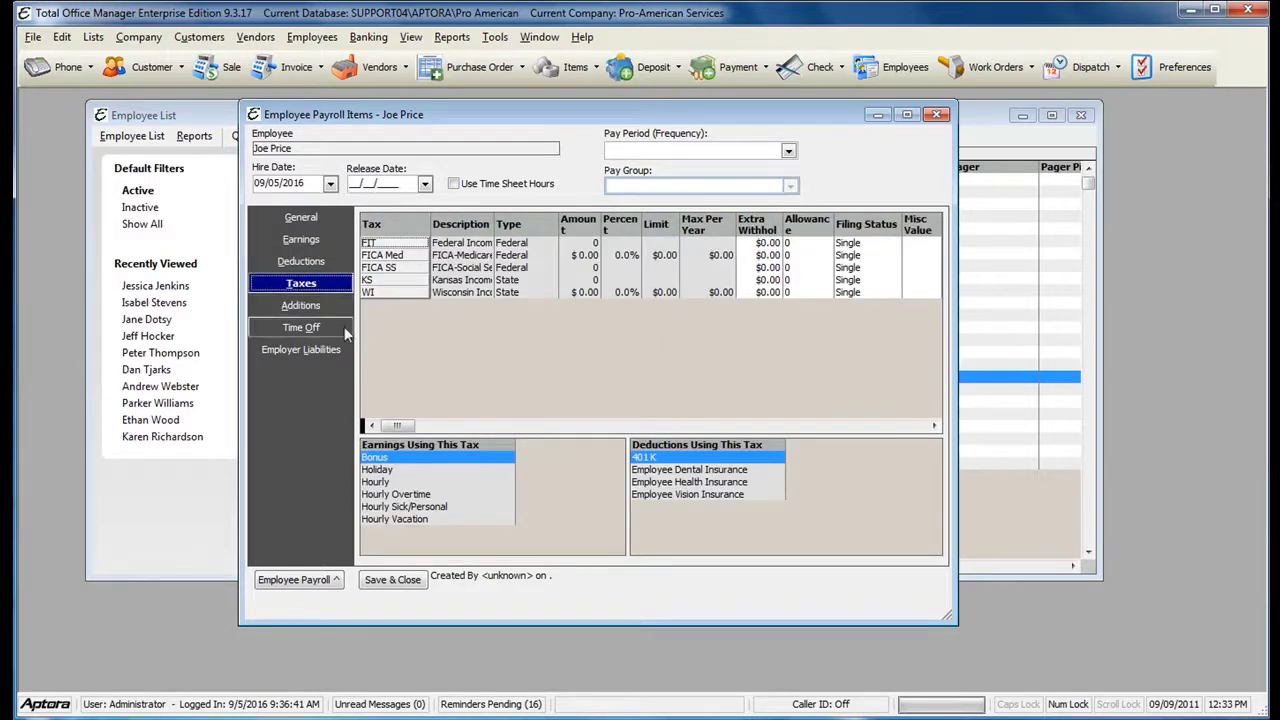
{"action": "left_click", "coordinate": [312, 330]}
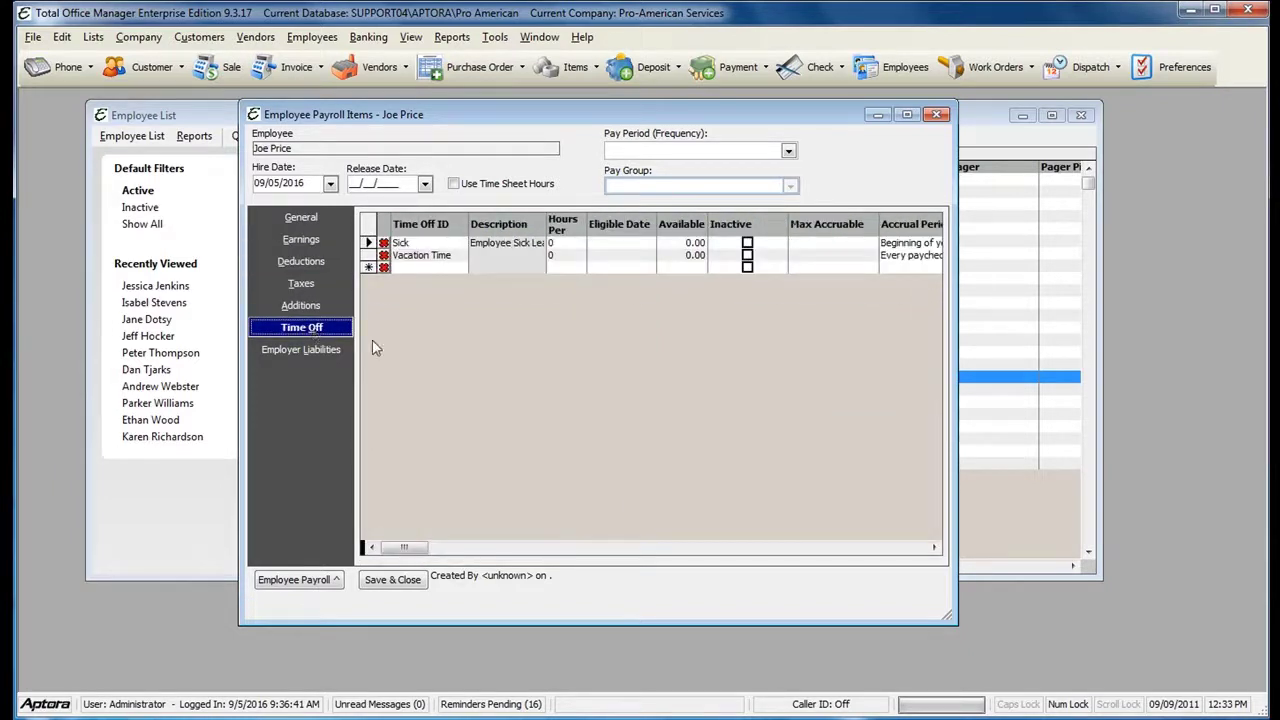
{"action": "left_click", "coordinate": [312, 350]}
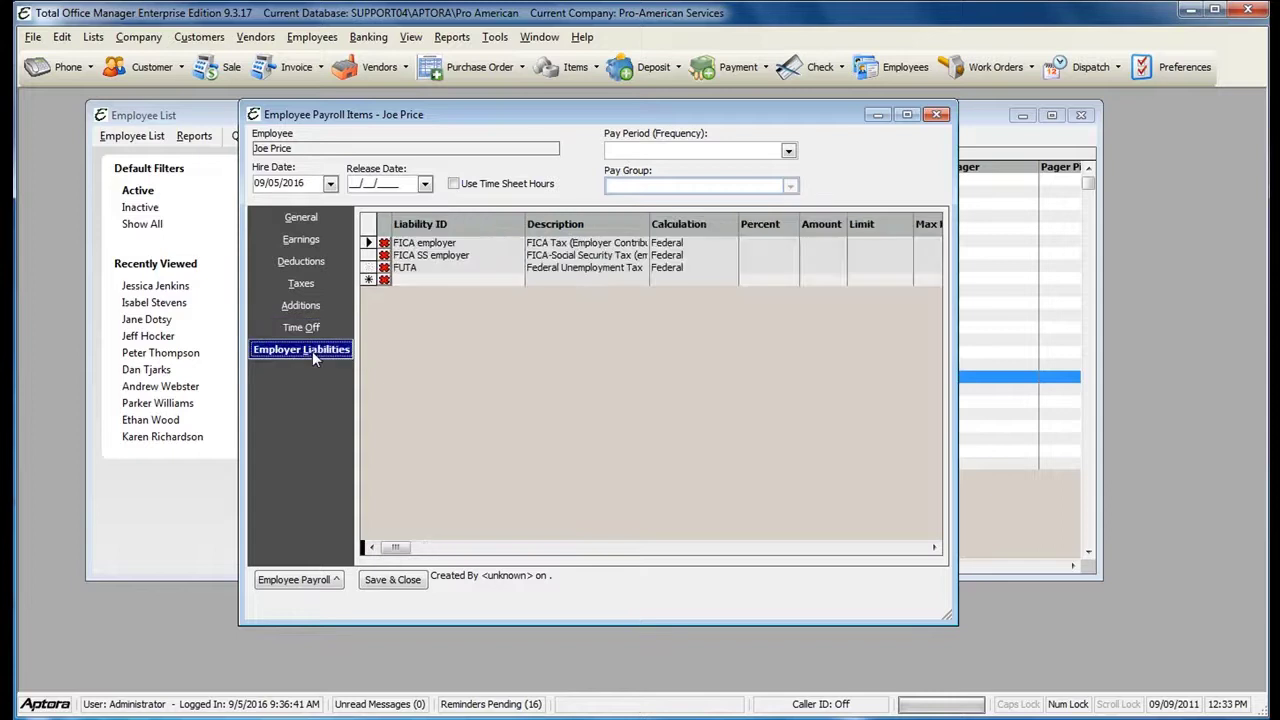
{"action": "left_click", "coordinate": [310, 222]}
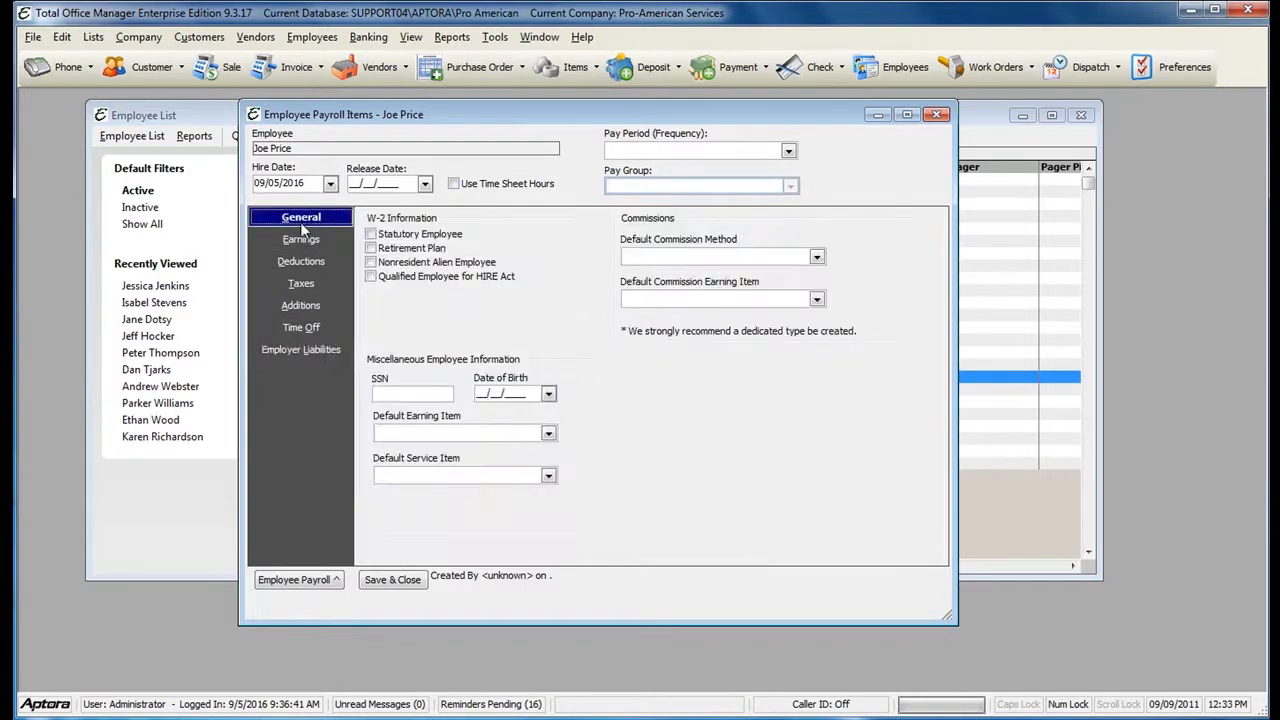
- Set the pay period to Bi-Weekly and review the Earnings, Deductions, Taxes and Liabilities sections
{"action": "left_click", "coordinate": [755, 152]}
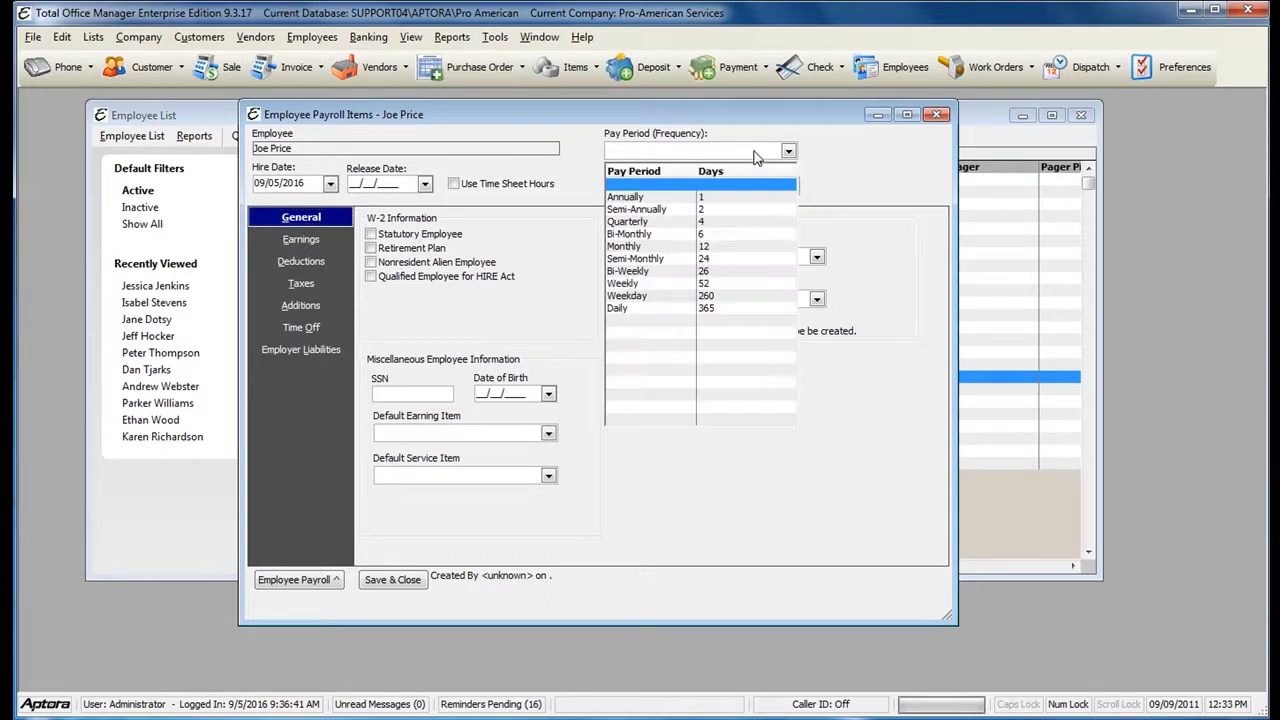
{"action": "left_click", "coordinate": [676, 272]}
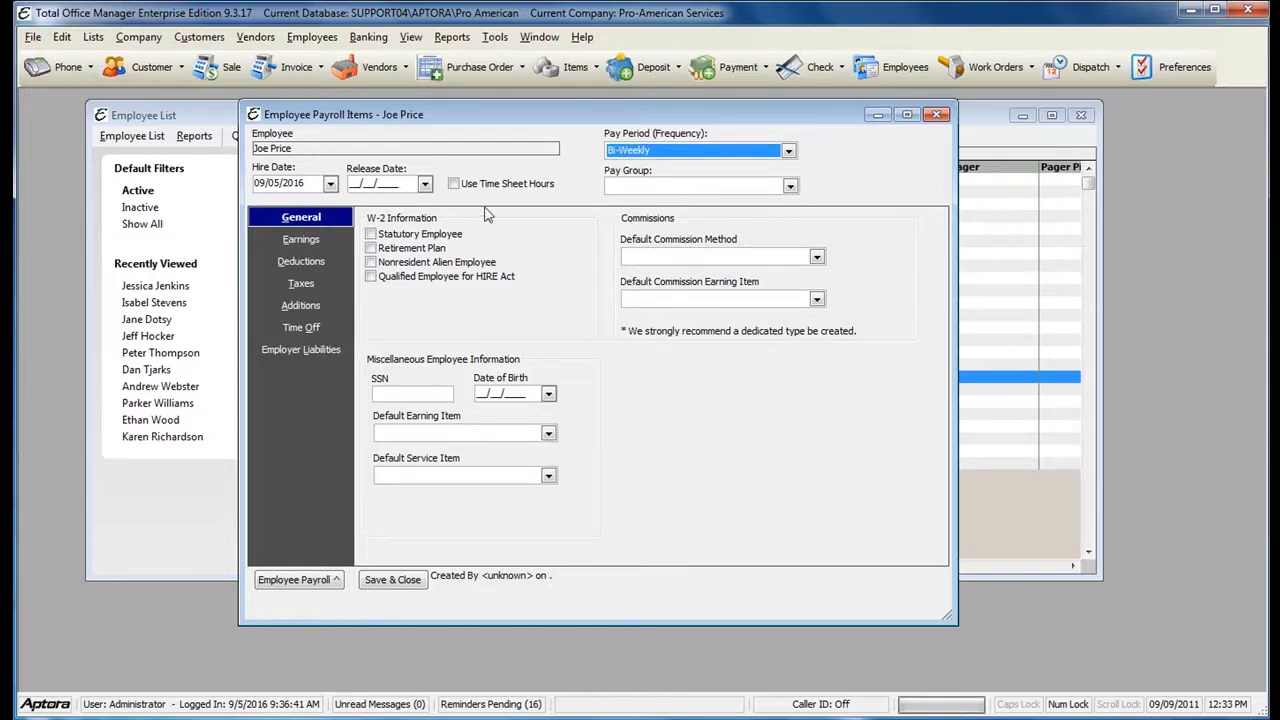
{"action": "left_click", "coordinate": [320, 241]}
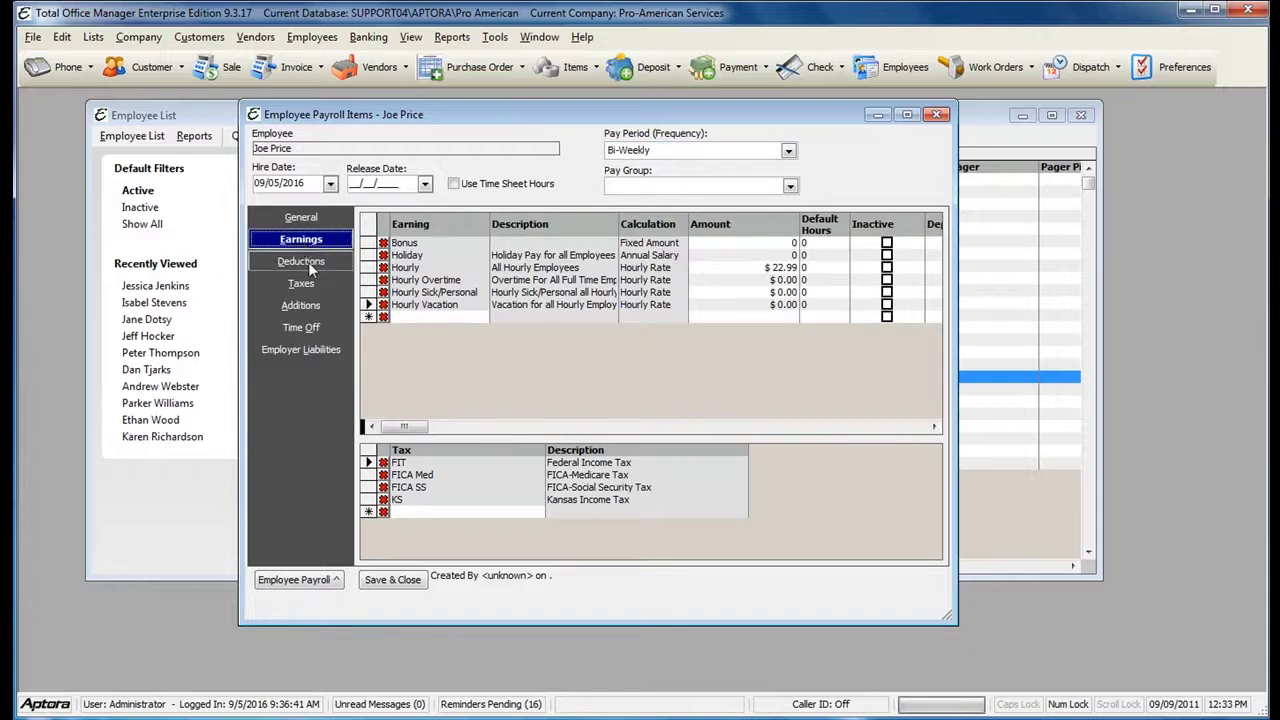
{"action": "left_click", "coordinate": [308, 262]}
{"action": "left_click", "coordinate": [306, 285]}
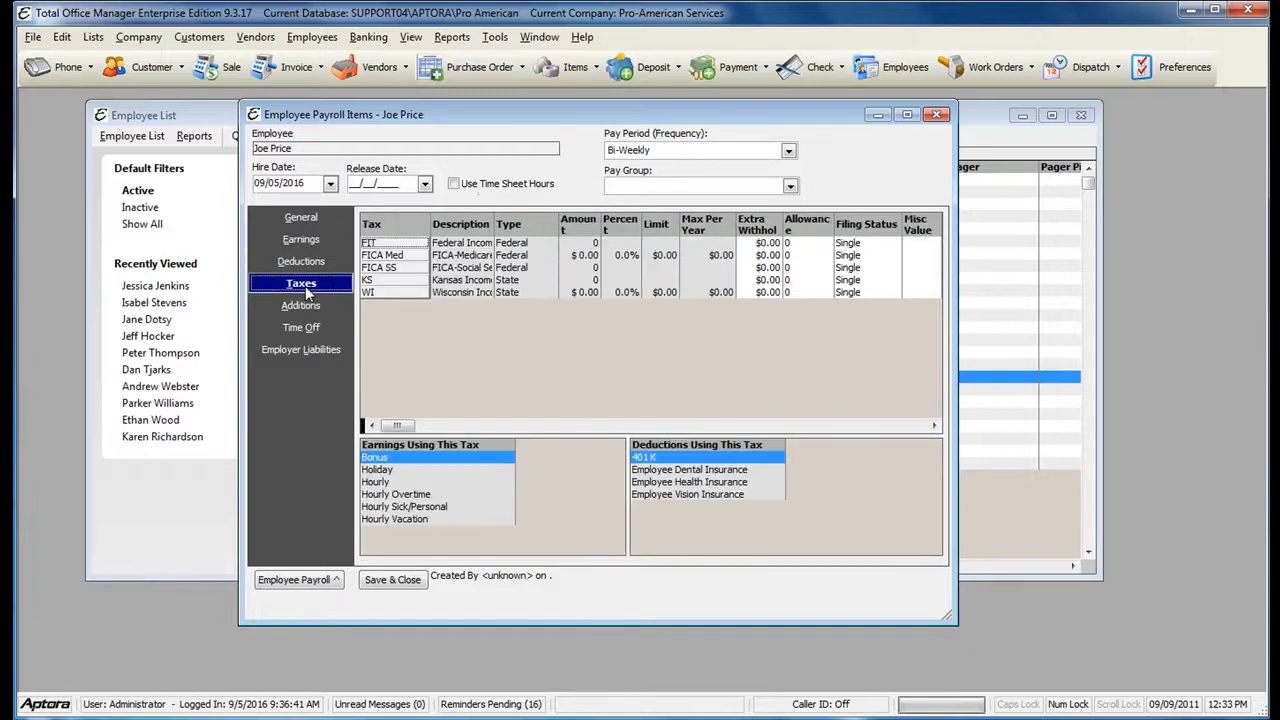
{"action": "left_click", "coordinate": [303, 354]}
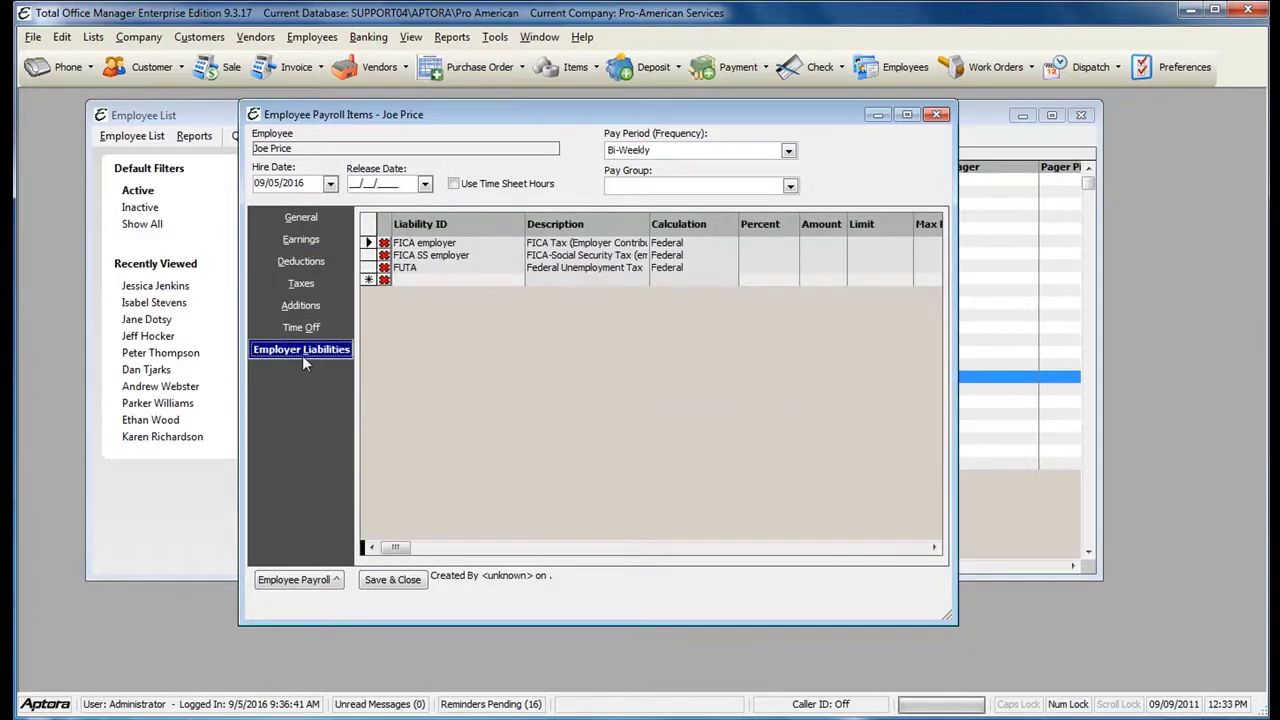
{"action": "left_click", "coordinate": [310, 224]}
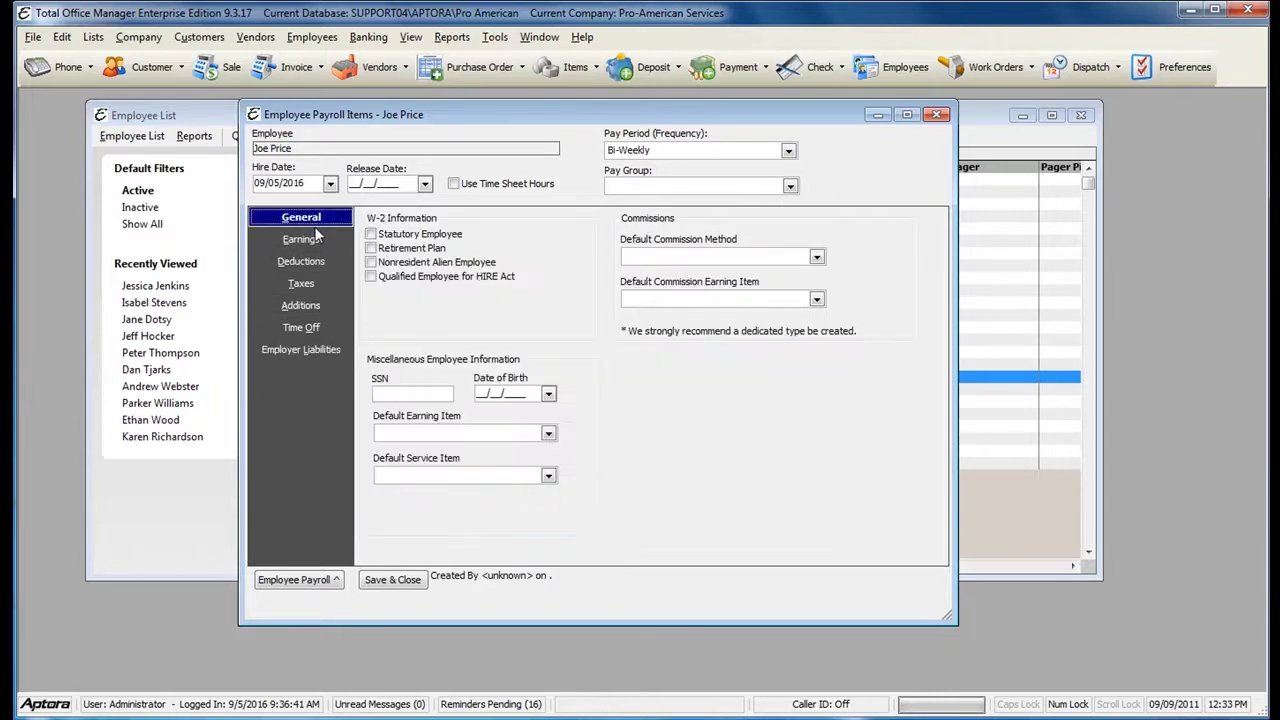
{"action": "left_click", "coordinate": [318, 238]}
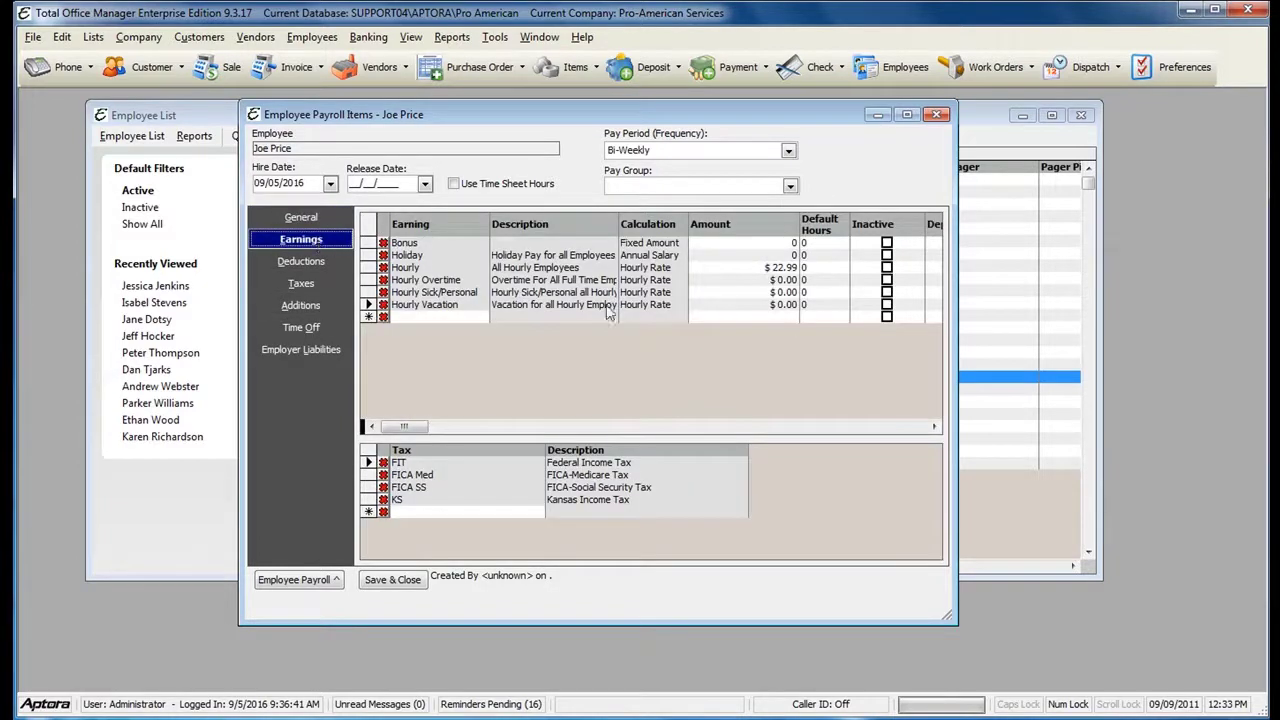